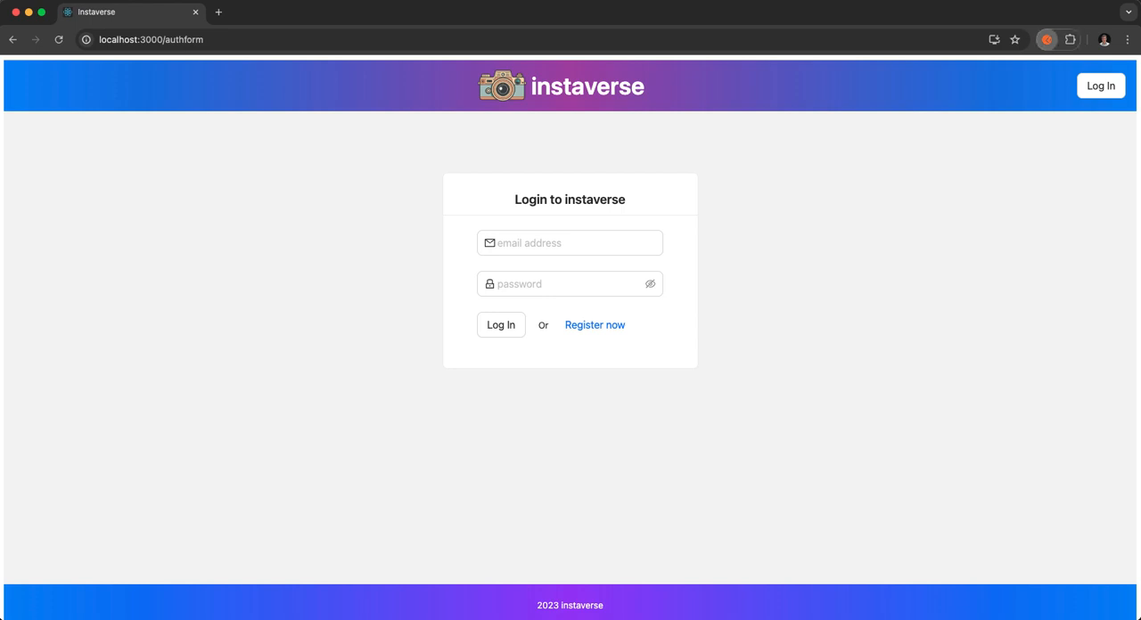
click(1047, 39)
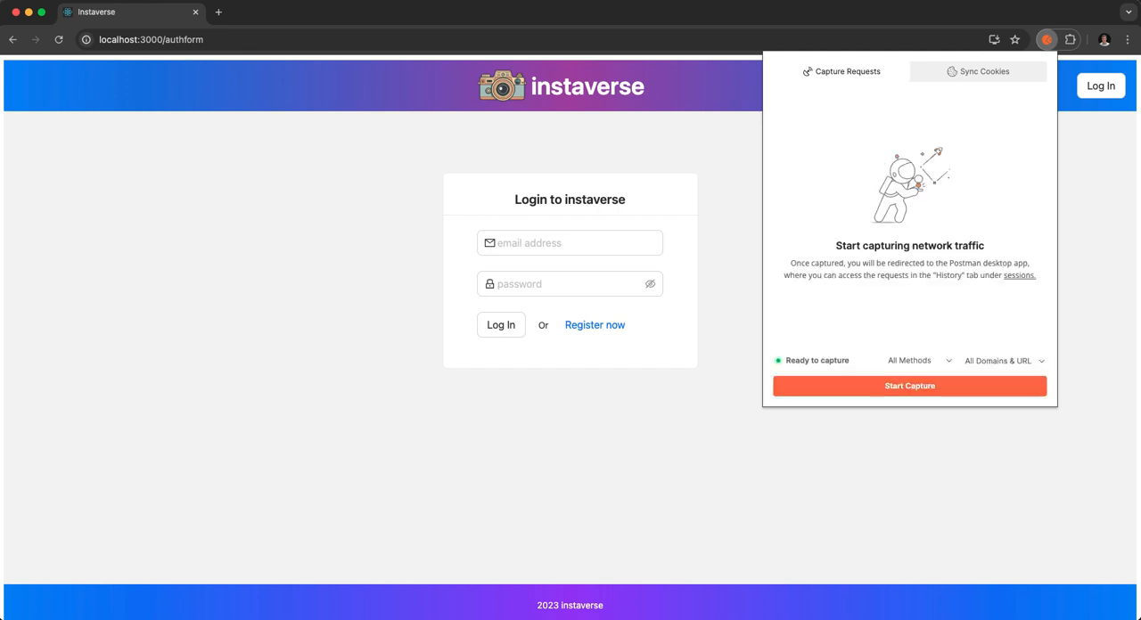
click(1005, 361)
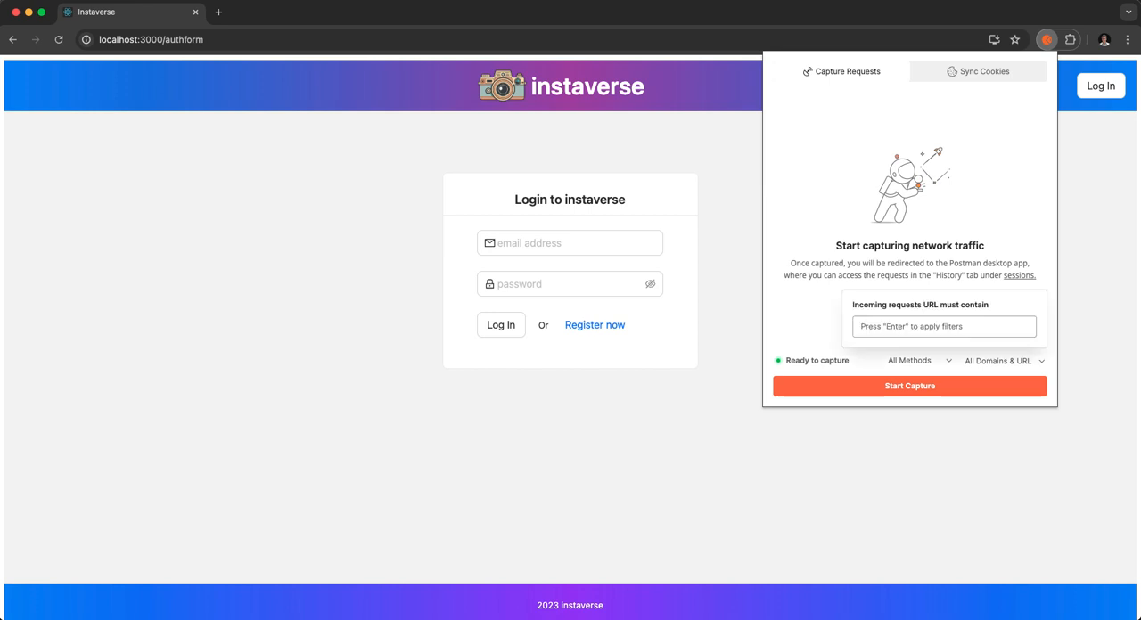
click(944, 327)
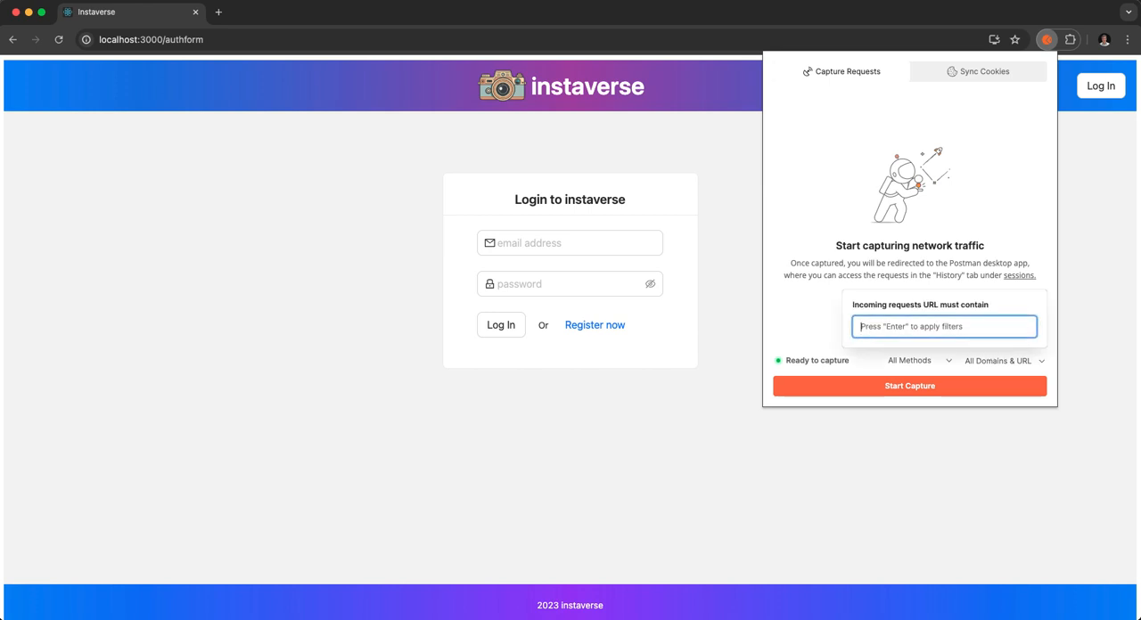
text(http://localhost:5001*)
key(Return)
click(910, 385)
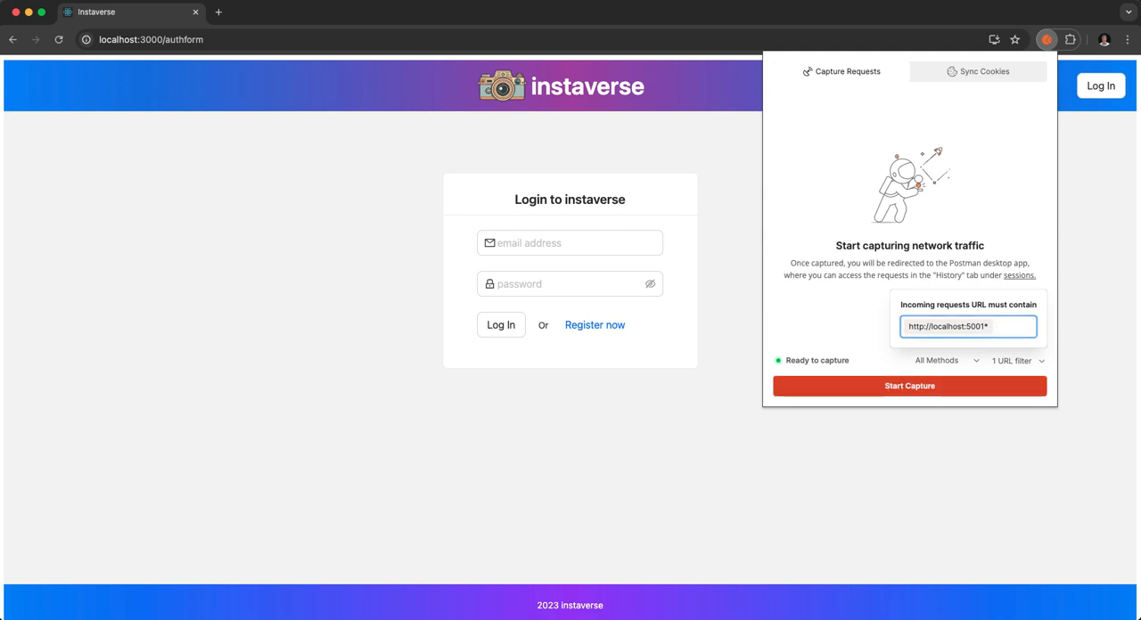
Log in to instaverse by entering the account's email address and password.
click(571, 243)
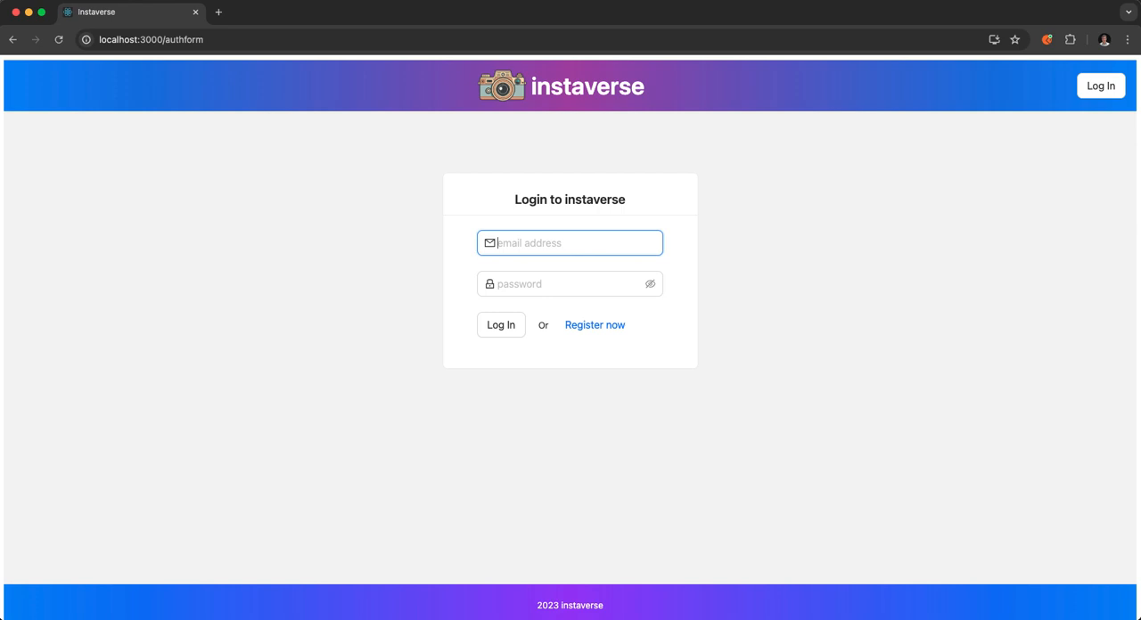
click(571, 284)
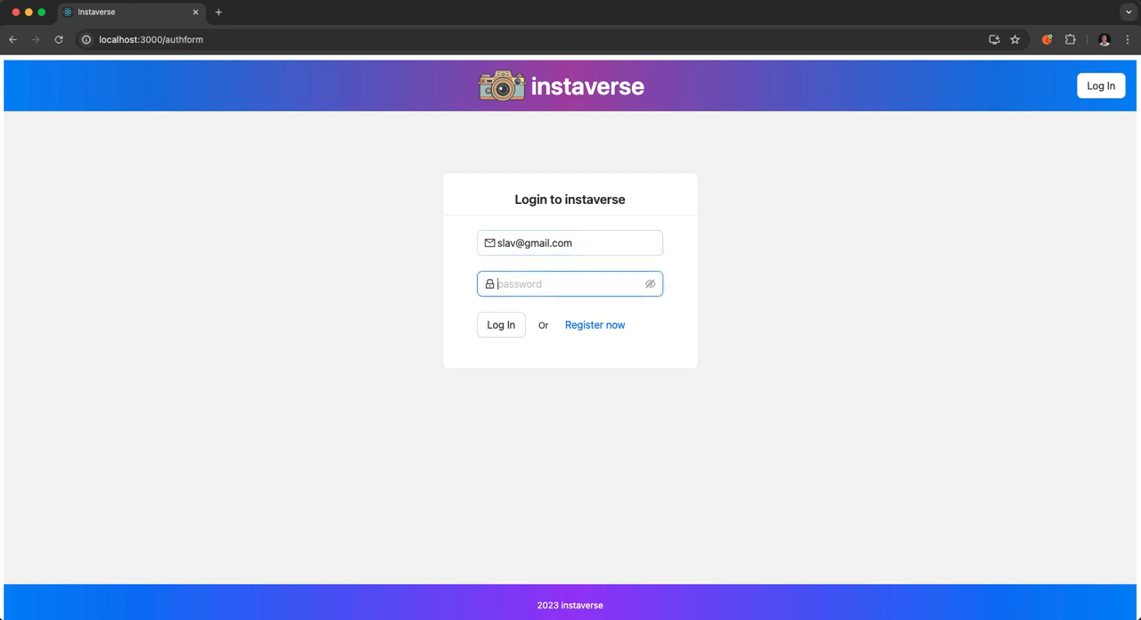
text(••)
key(Tab)
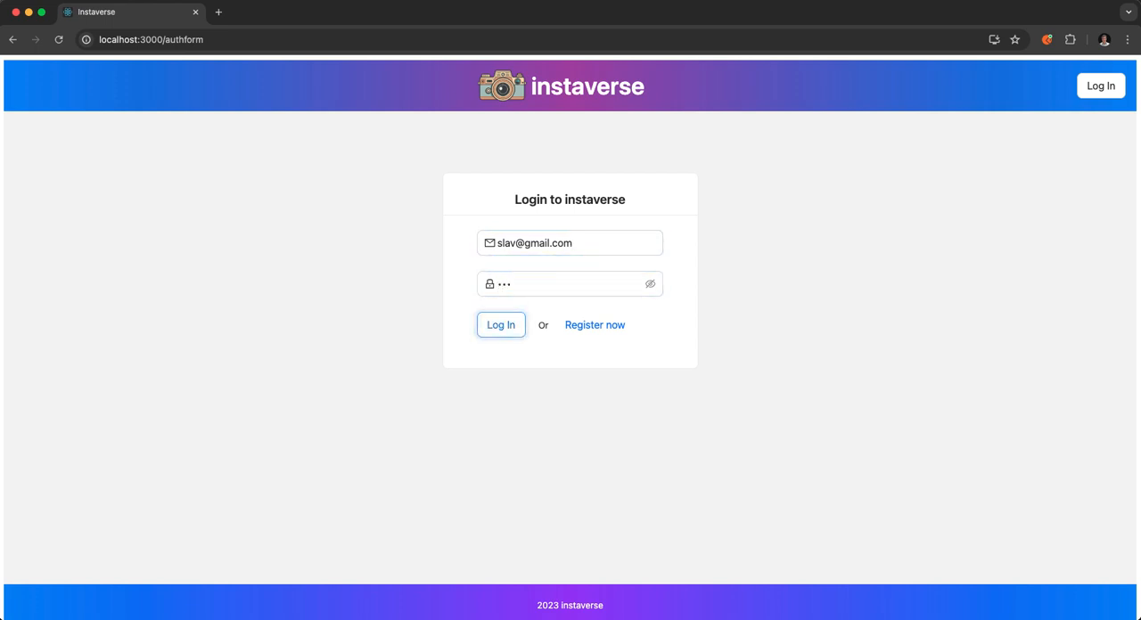
key(Return)
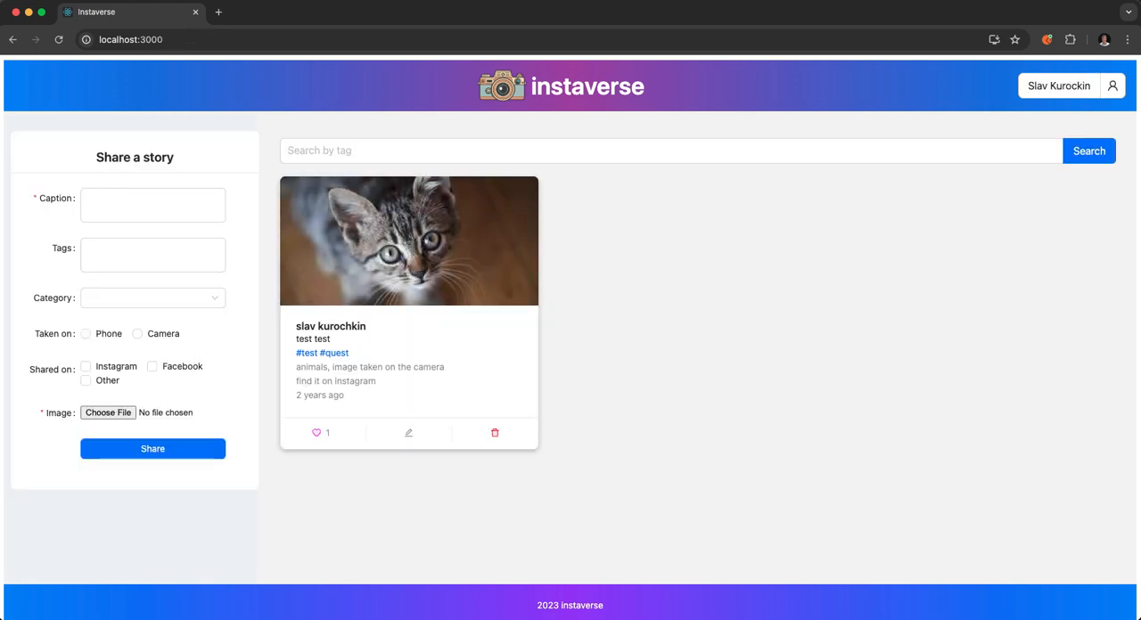
Switch to the Postman desktop app to view the requests captured by Interceptor.
click(1047, 40)
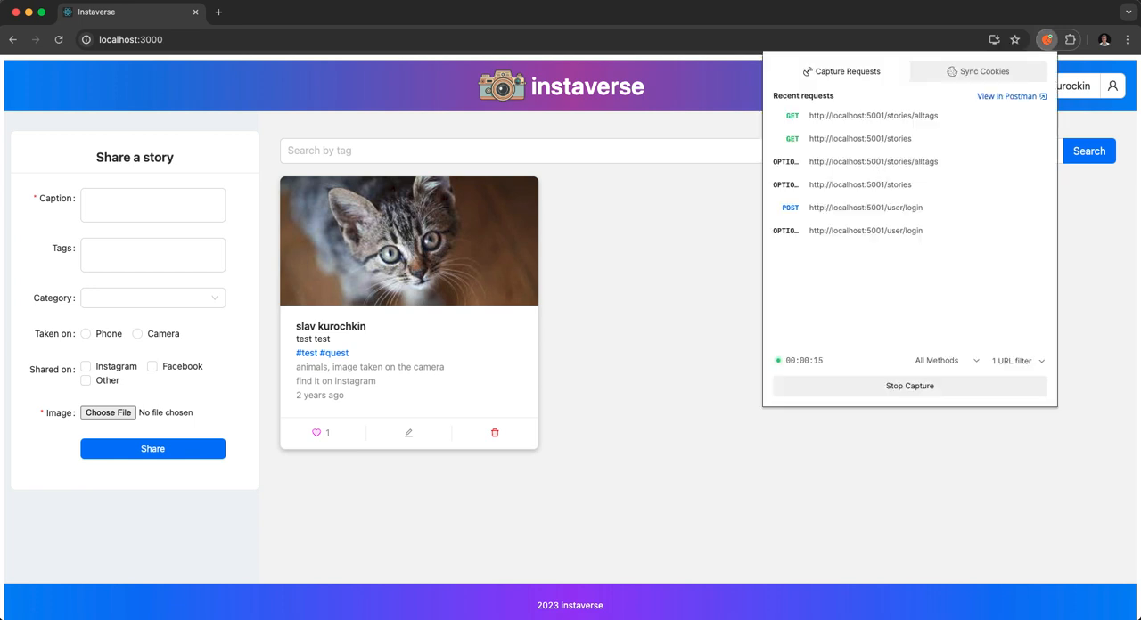
click(1011, 96)
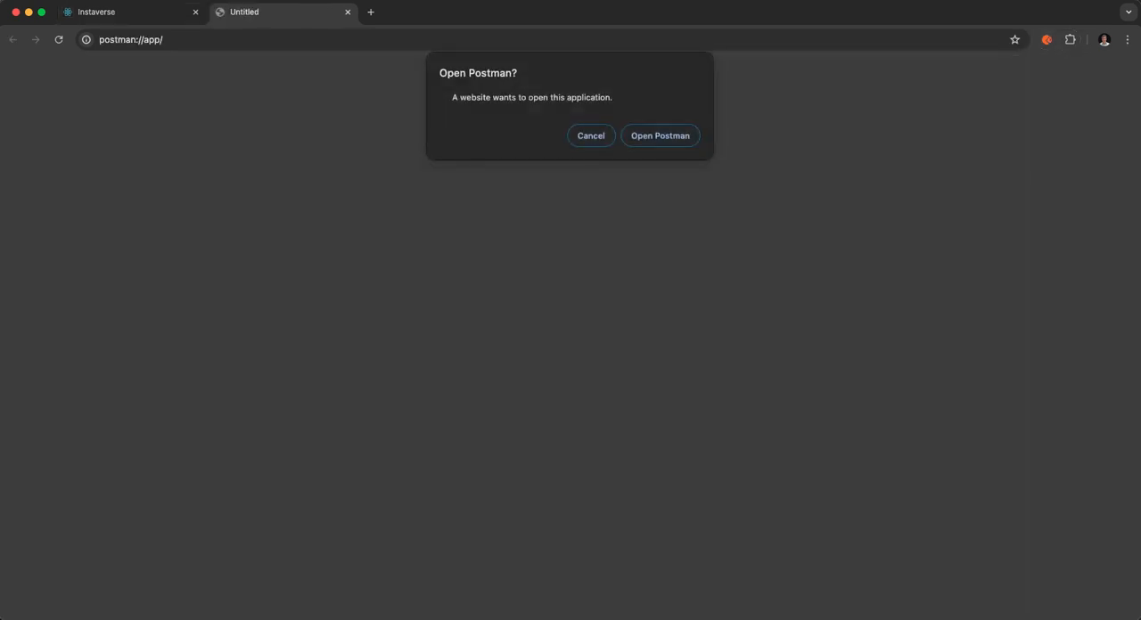
click(659, 136)
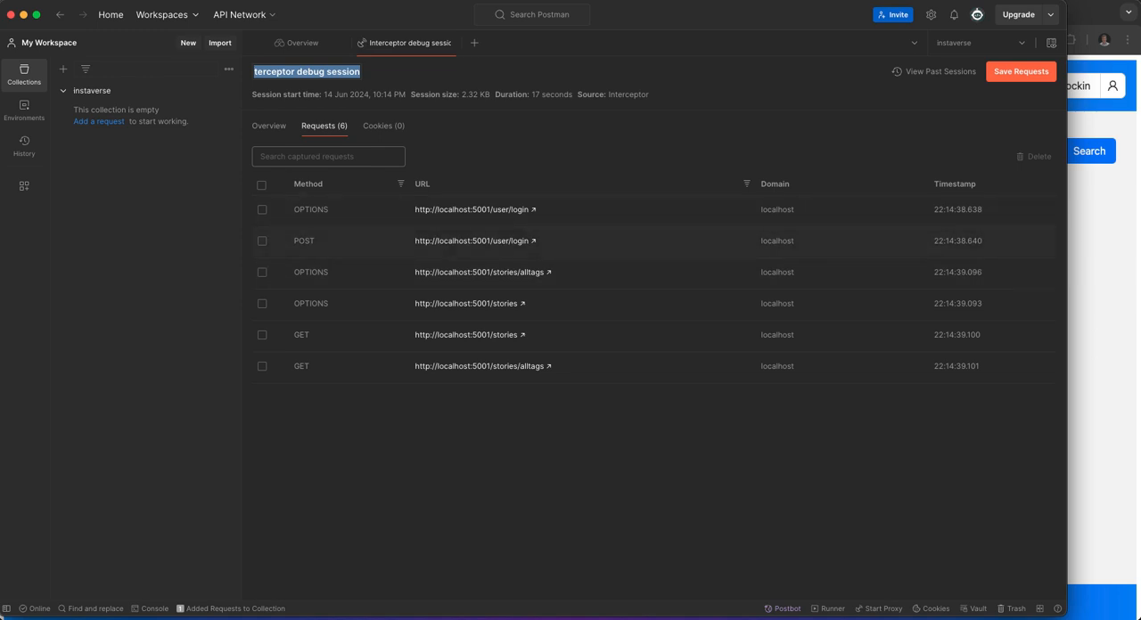
Save the captured POST user/login, GET stories and GET stories/alltags requests to the instaverse collection, organized by domain name.
click(262, 242)
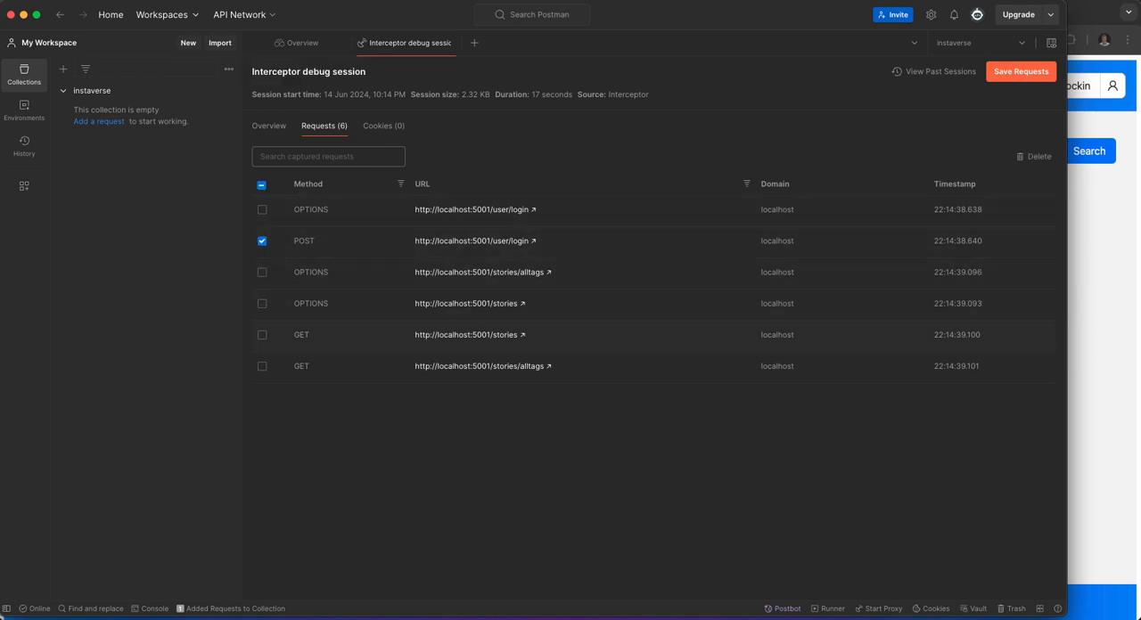
click(262, 335)
click(262, 366)
click(1021, 71)
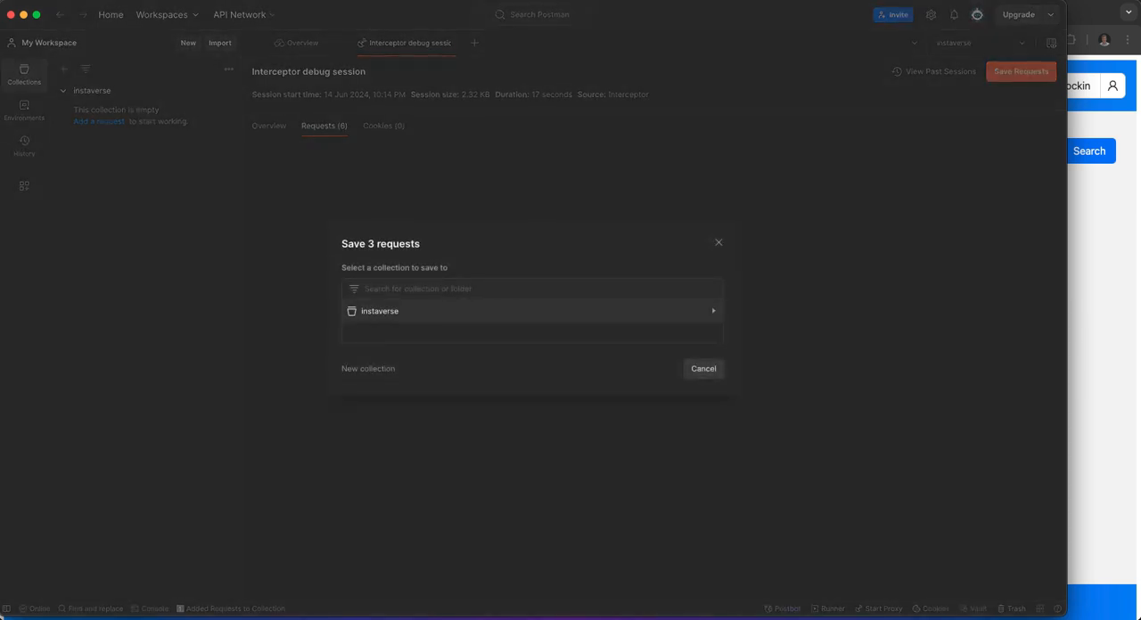
click(392, 312)
click(345, 314)
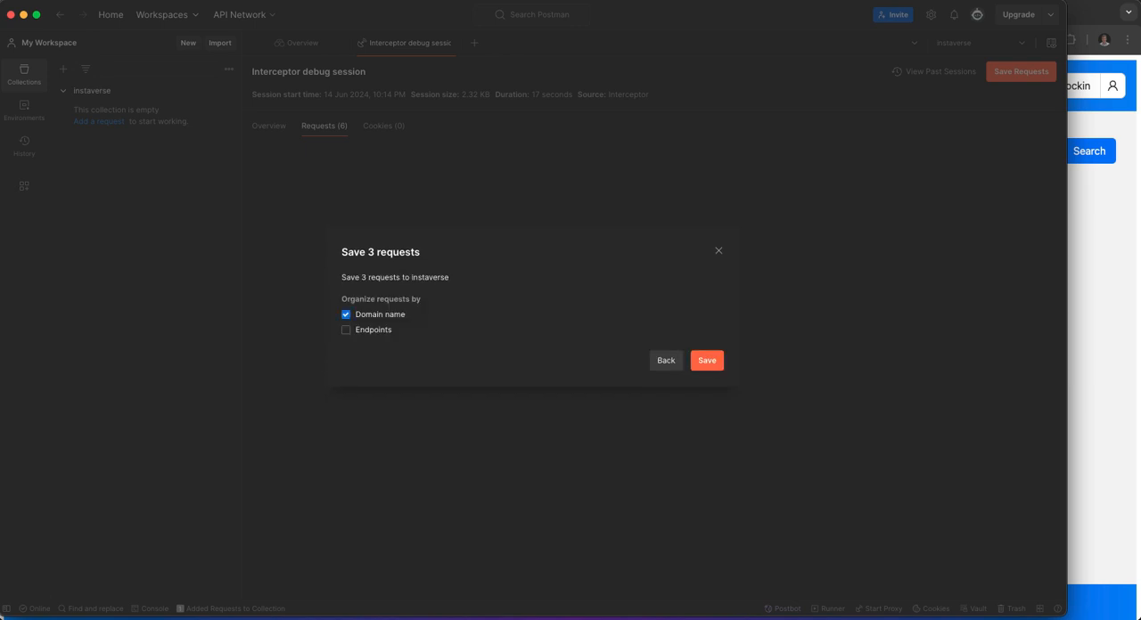
click(345, 329)
click(707, 361)
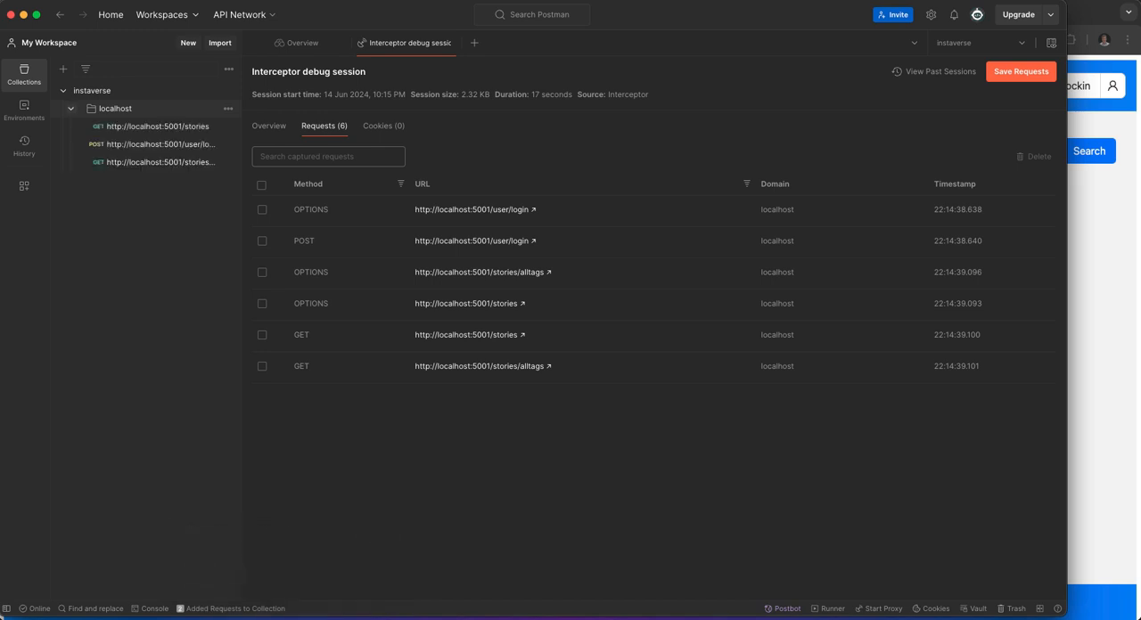
Rename the localhost folder in the instaverse collection to login.
click(116, 109)
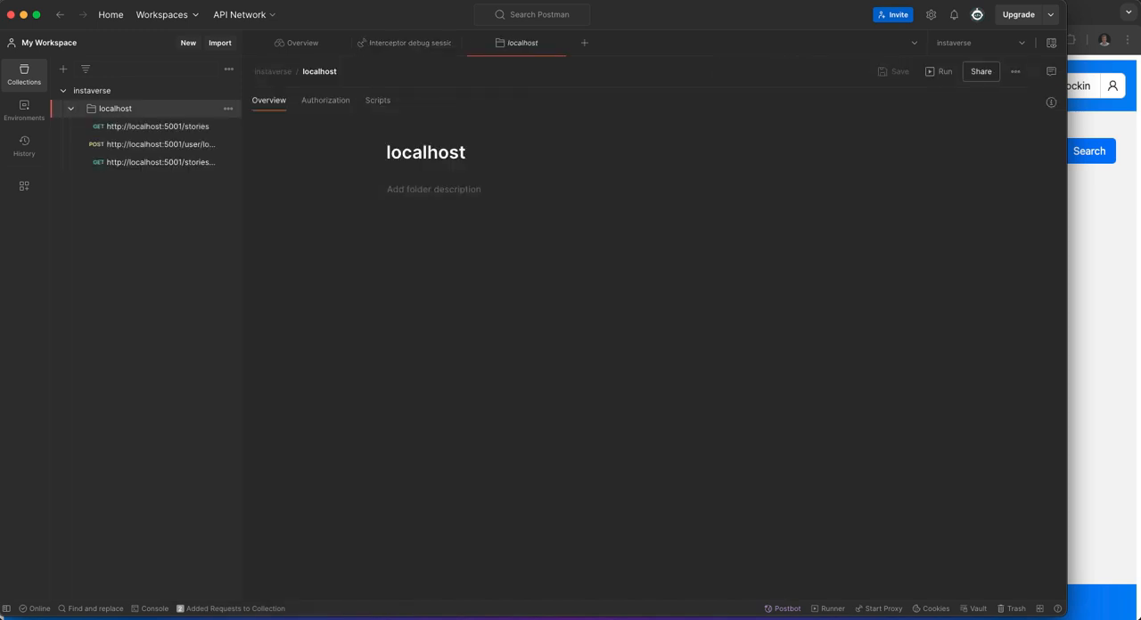
click(319, 71)
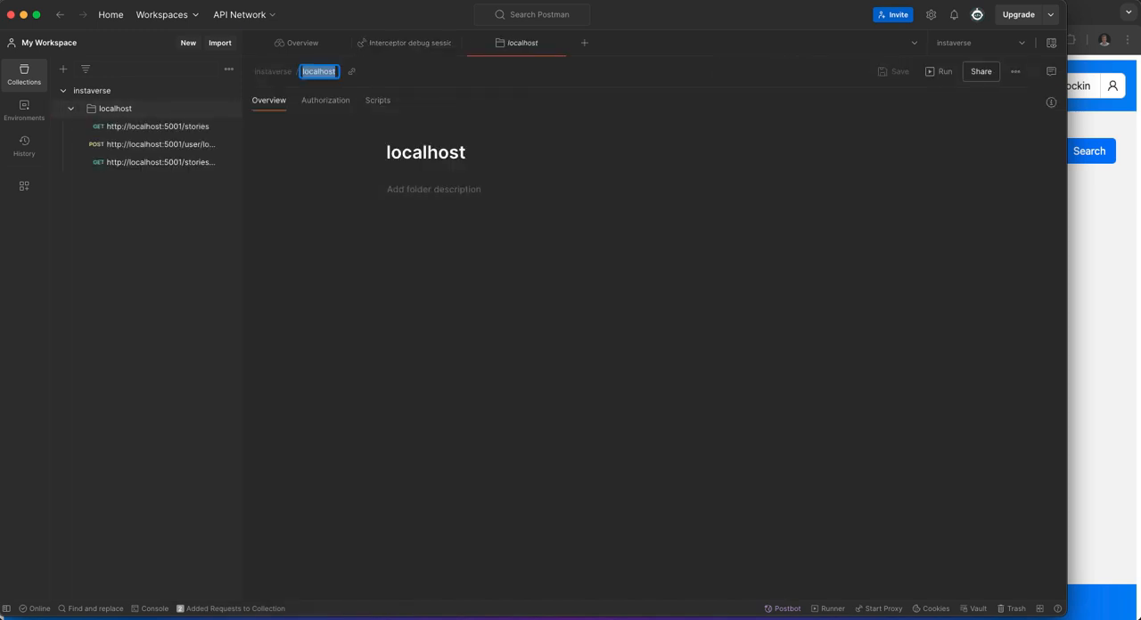
text(login)
key(Return)
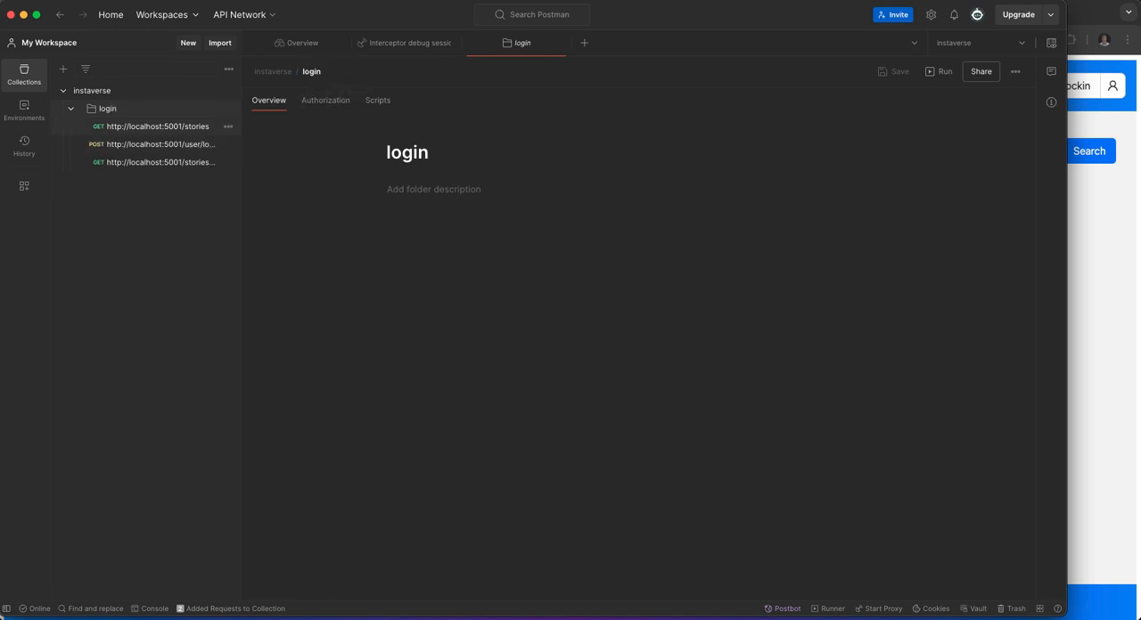
click(157, 125)
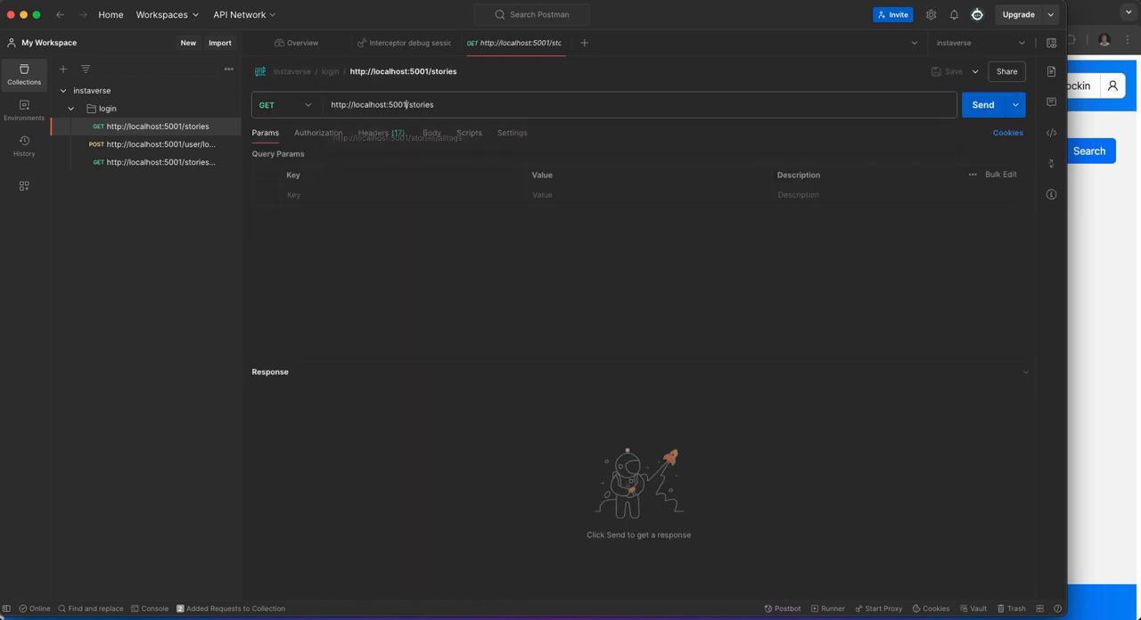
drag(406, 104, 331, 104)
key(super+c)
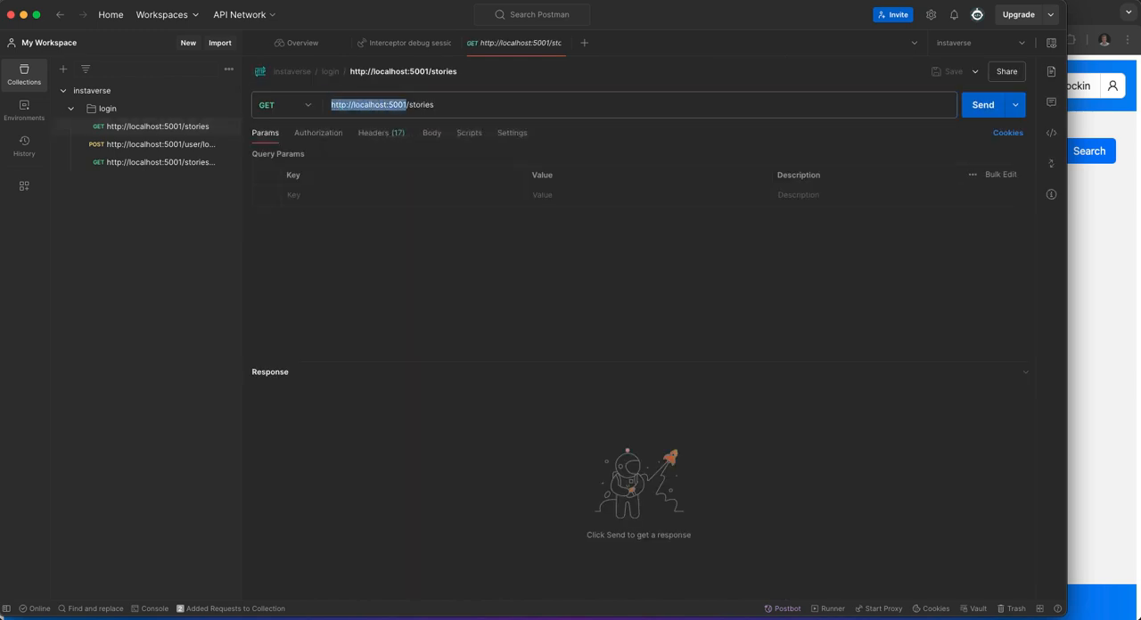
right_click(374, 105)
click(392, 161)
click(1050, 43)
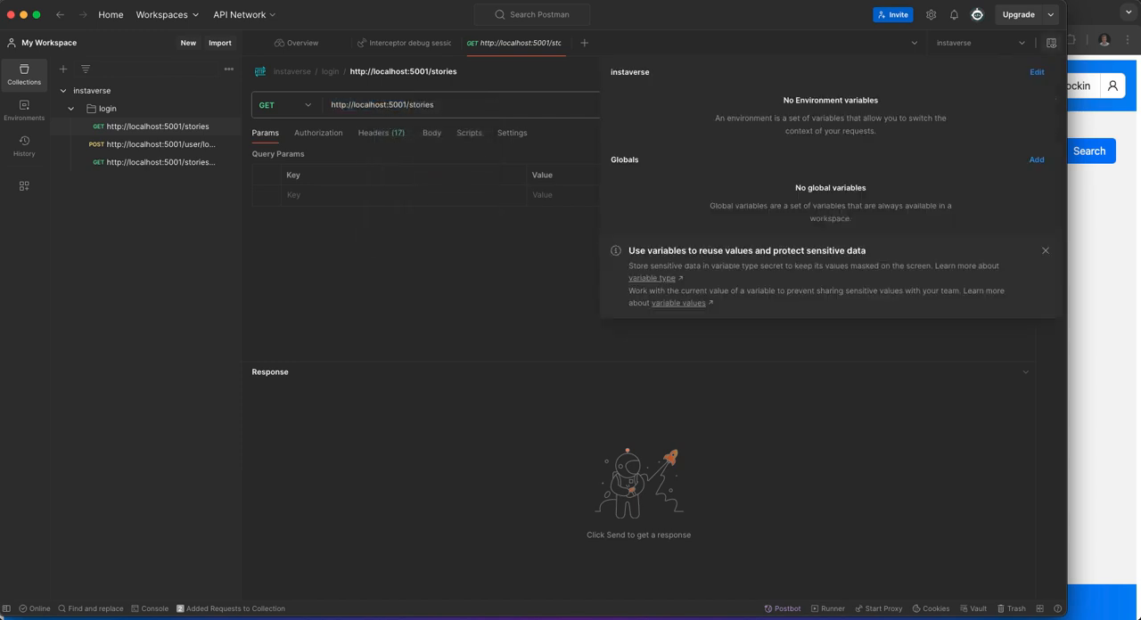
click(1036, 72)
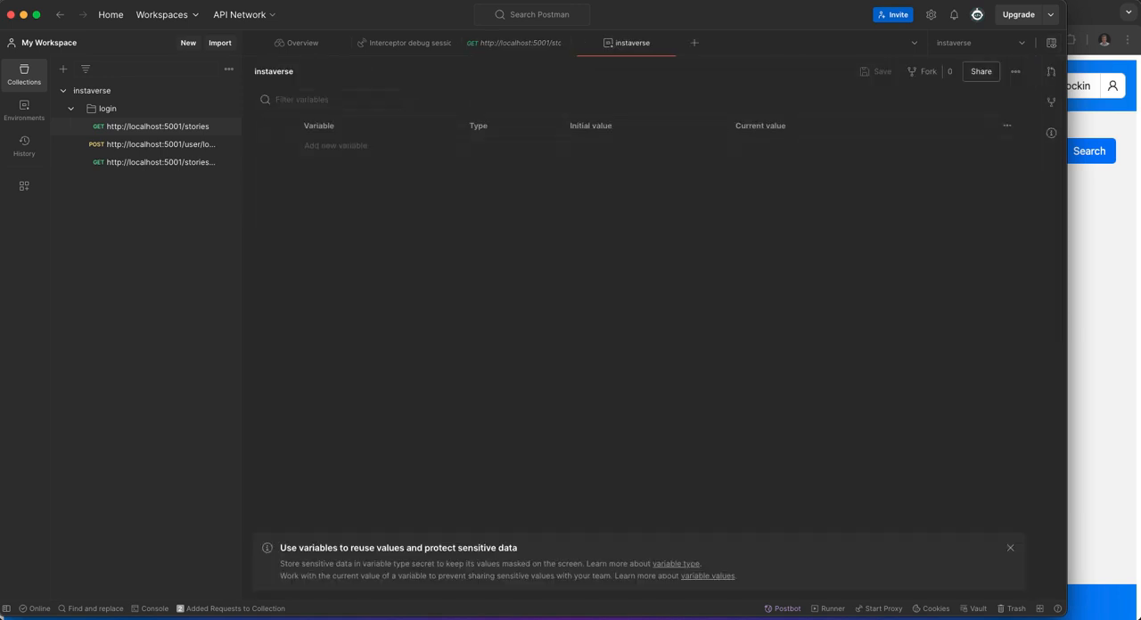
click(336, 146)
text(baseUrl)
key(Tab)
key(super+v)
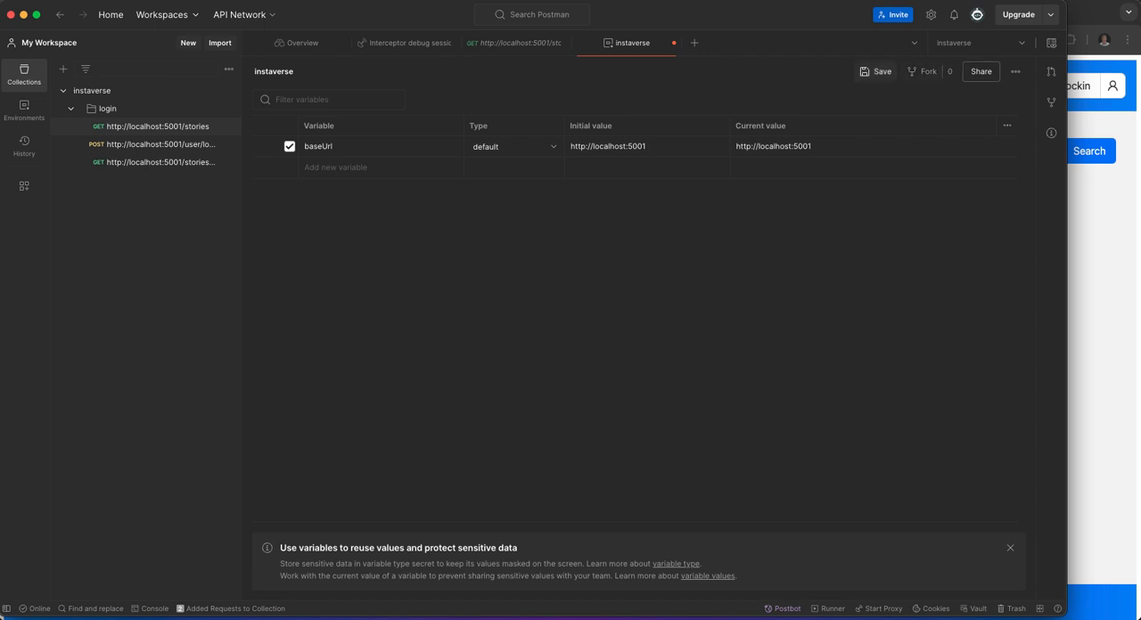
click(875, 71)
click(151, 126)
click(91, 609)
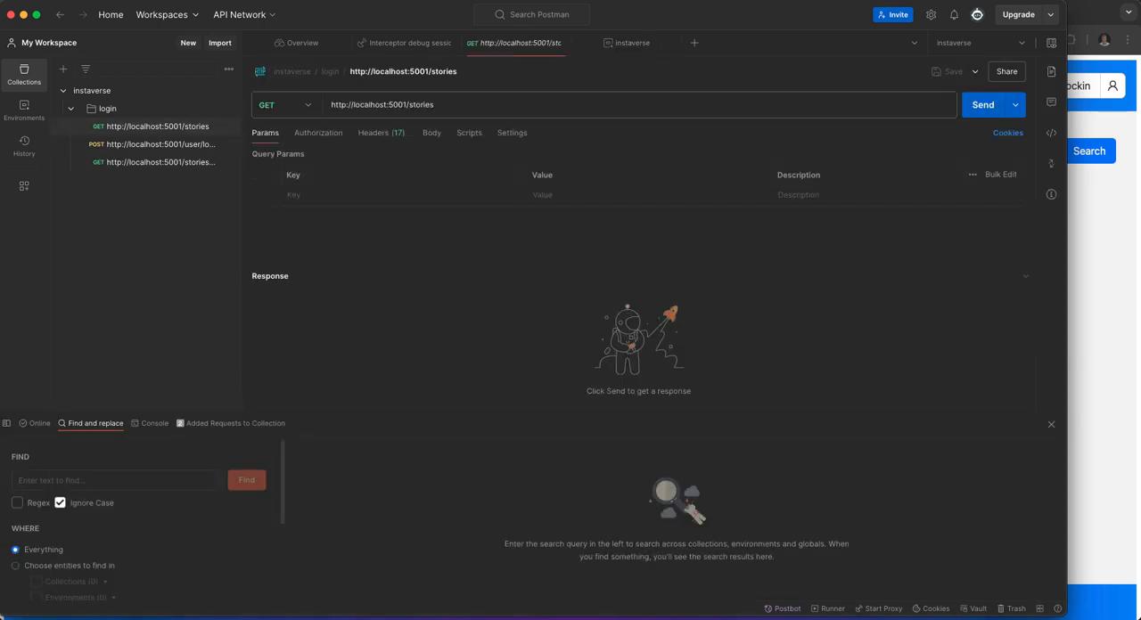
key(super+v)
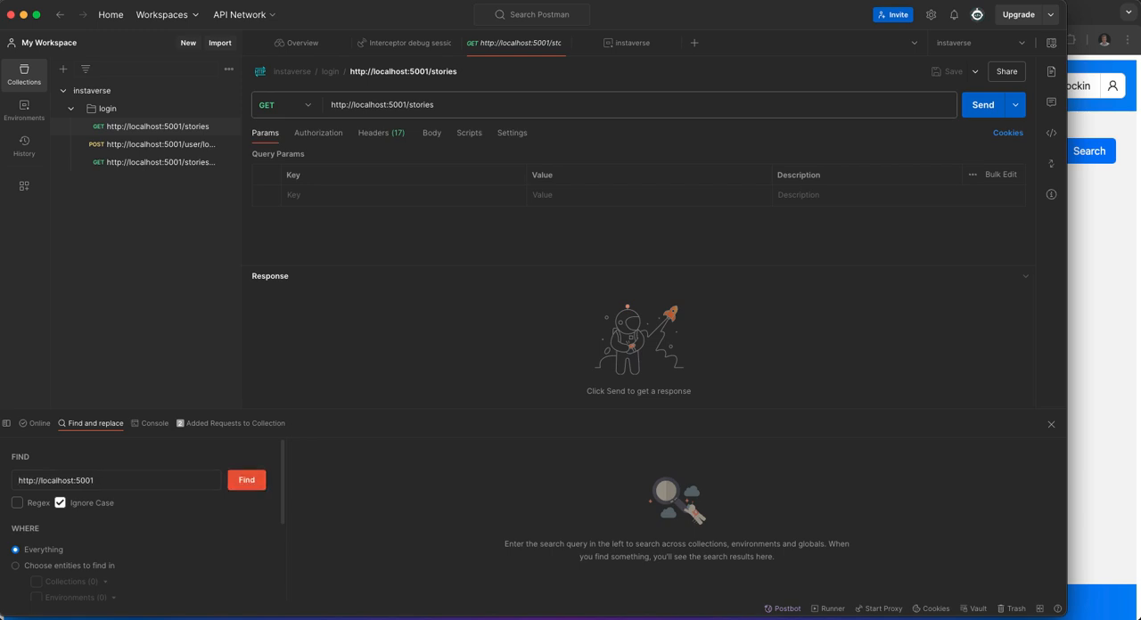
click(246, 480)
scroll(668, 538, down, 1)
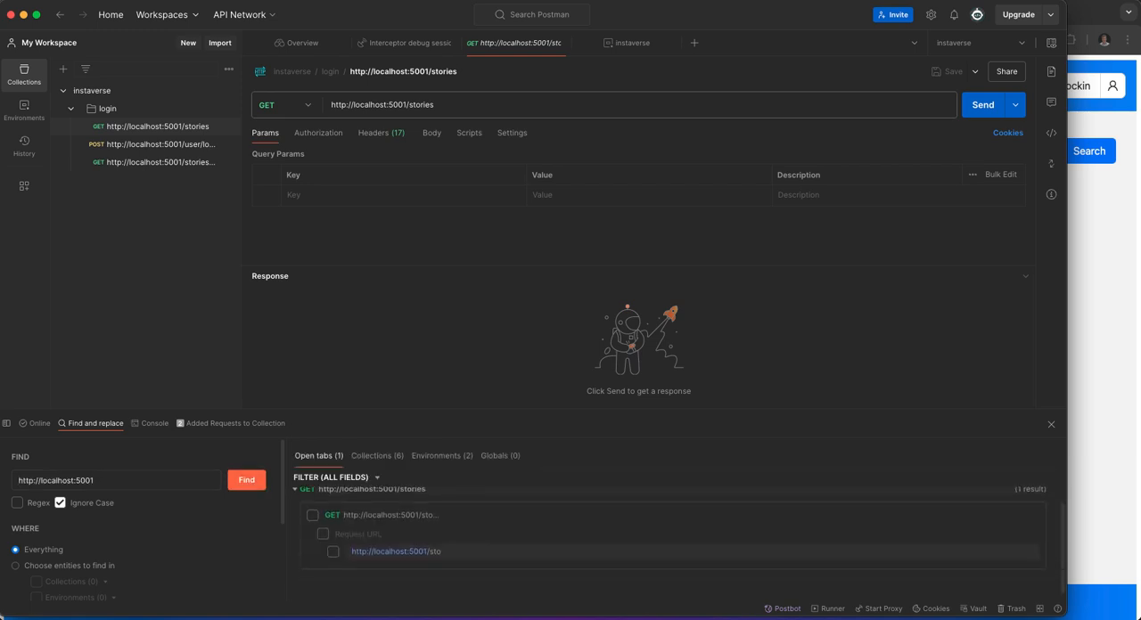
click(377, 456)
scroll(669, 544, down, 3)
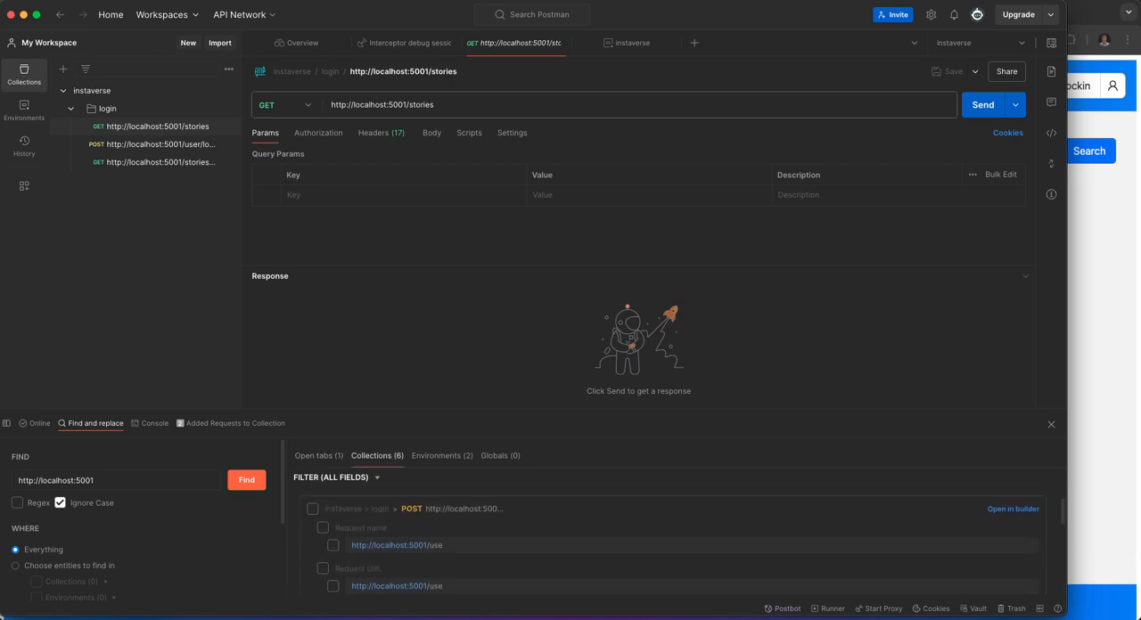
scroll(668, 542, up, 1)
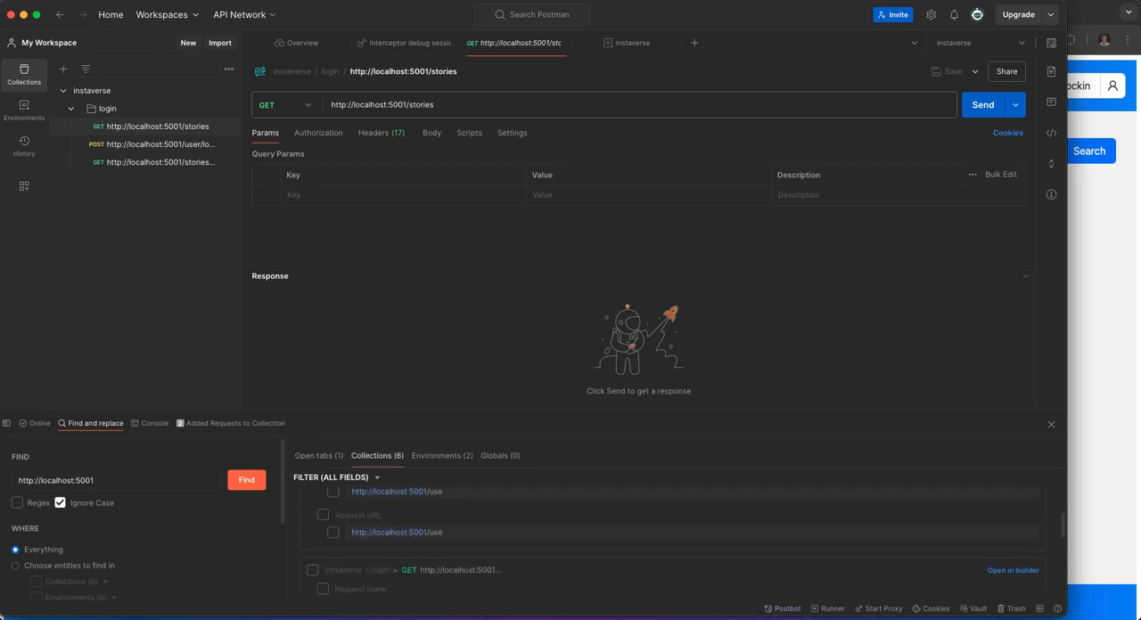
scroll(668, 535, down, 4)
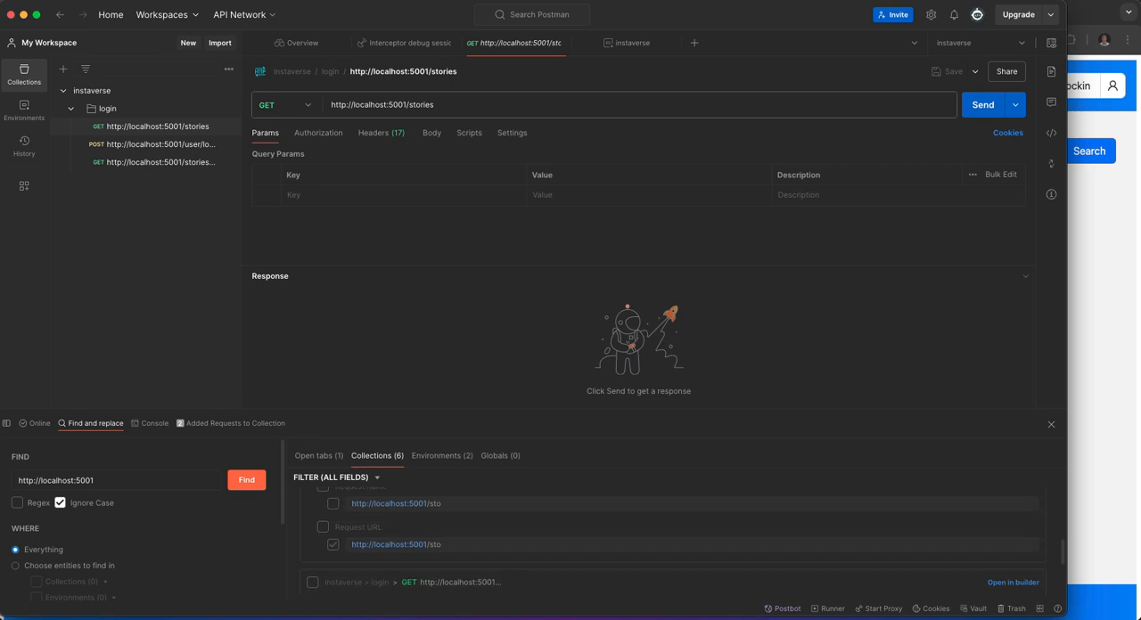
scroll(669, 535, down, 3)
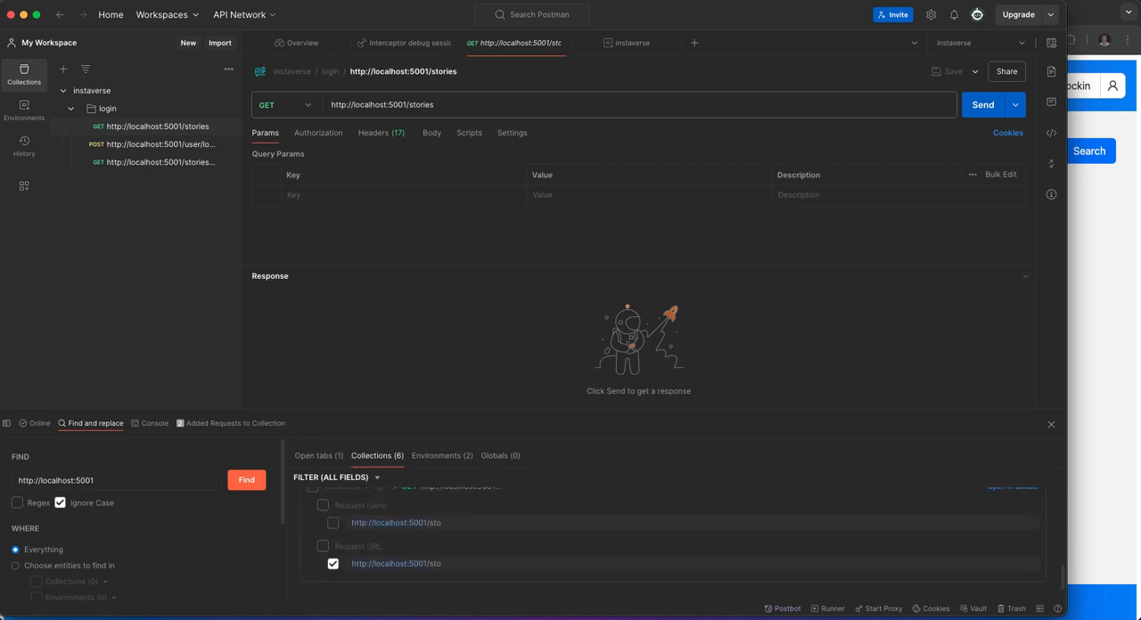
scroll(138, 526, down, 5)
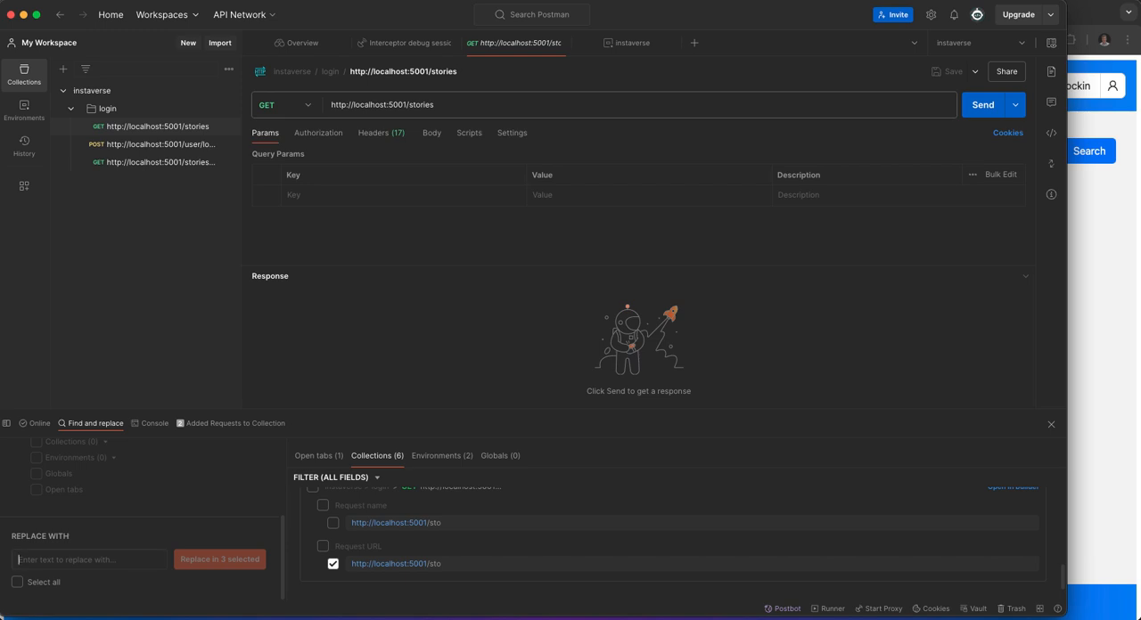
text({{baseUrl}})
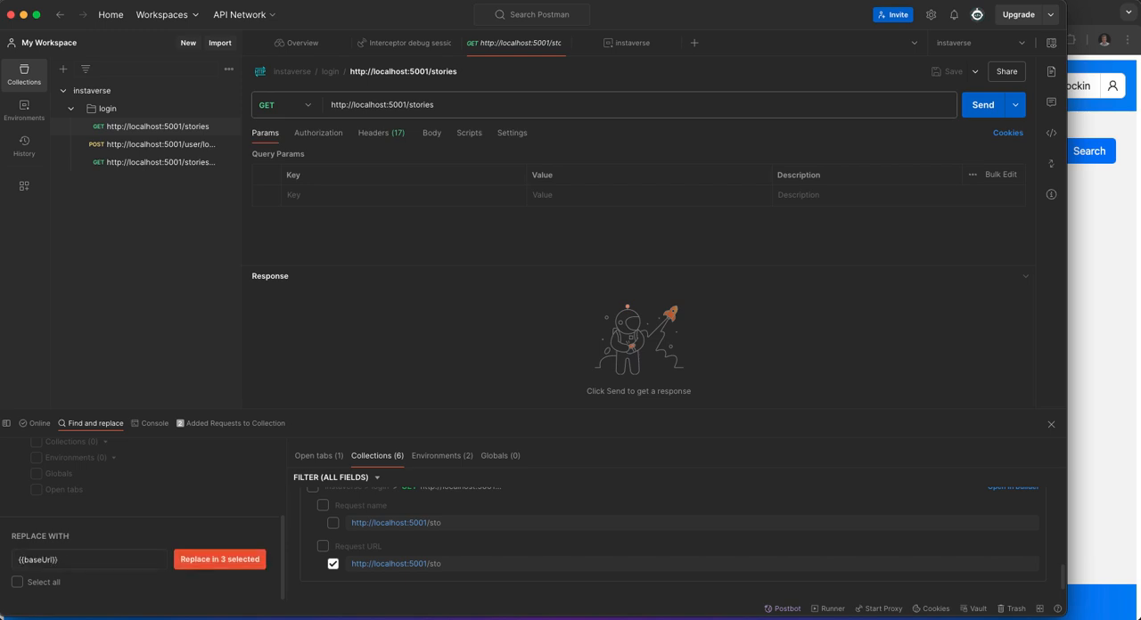
click(220, 560)
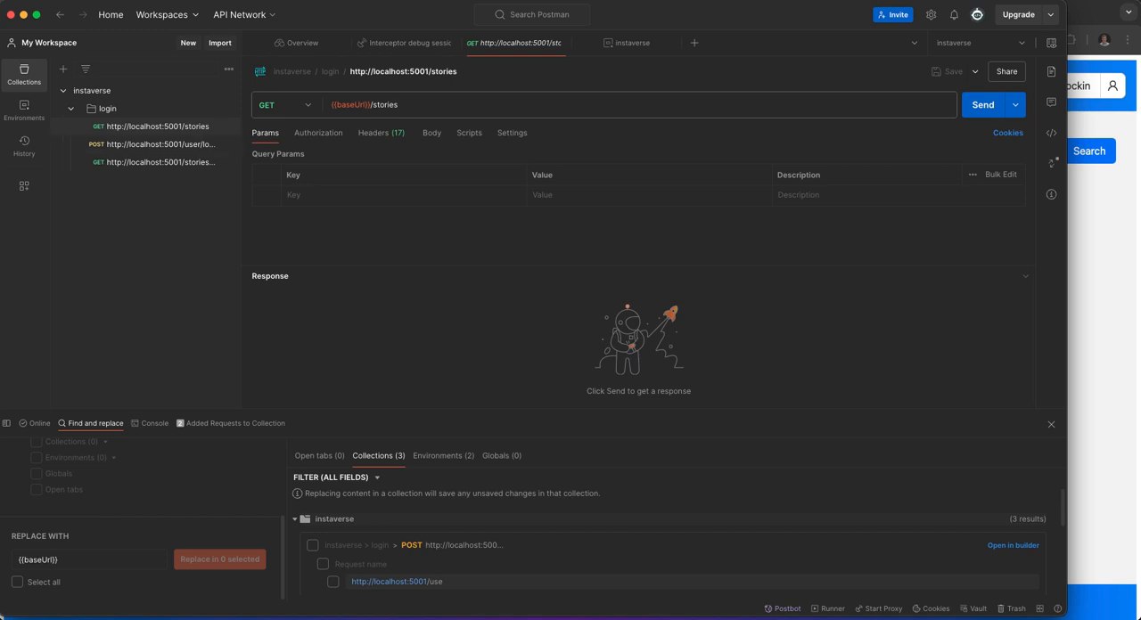
scroll(142, 517, up, 4)
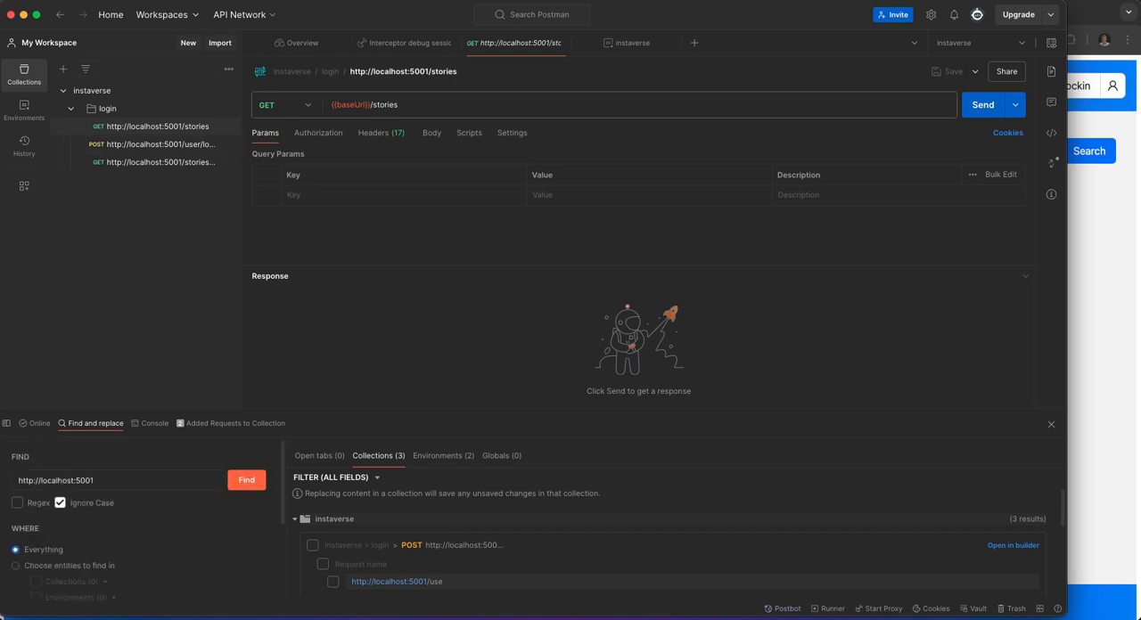
text(/)
key(Return)
click(312, 546)
scroll(142, 526, down, 4)
drag(60, 560, 16, 560)
text(/)
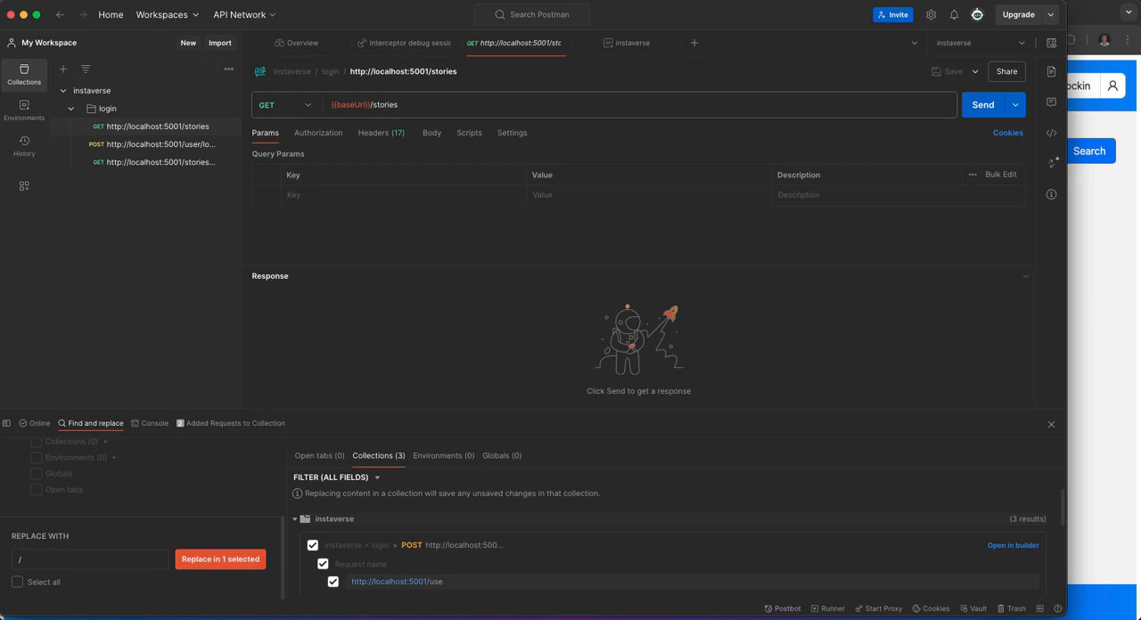
click(220, 559)
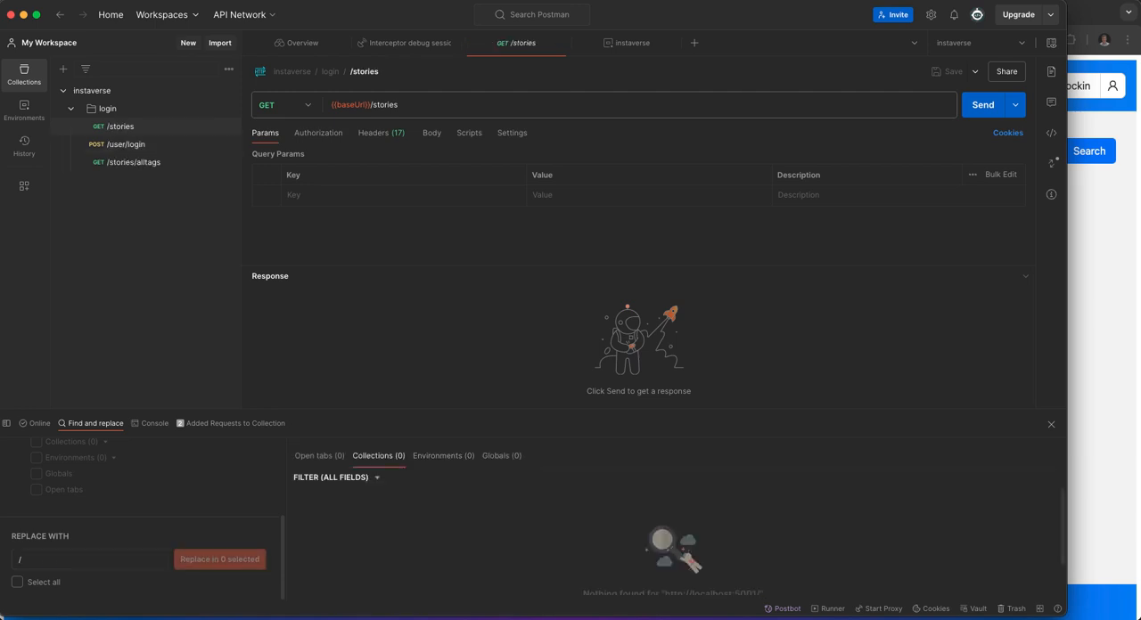
Send the POST /user/login request from the login folder and enlarge the response view to inspect its body.
click(125, 145)
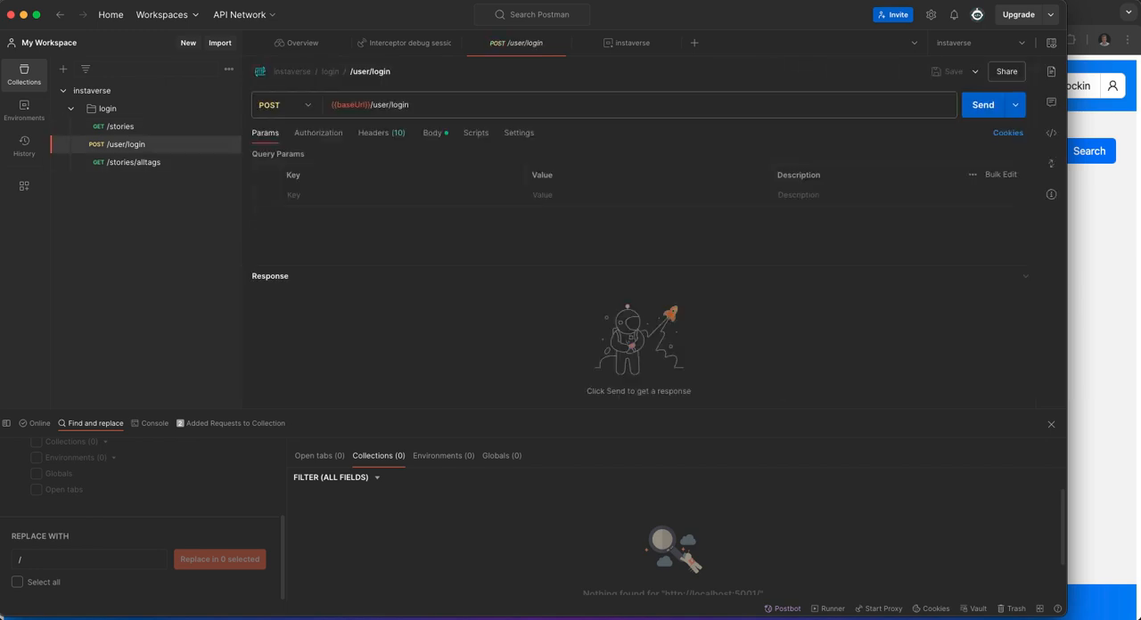
click(982, 105)
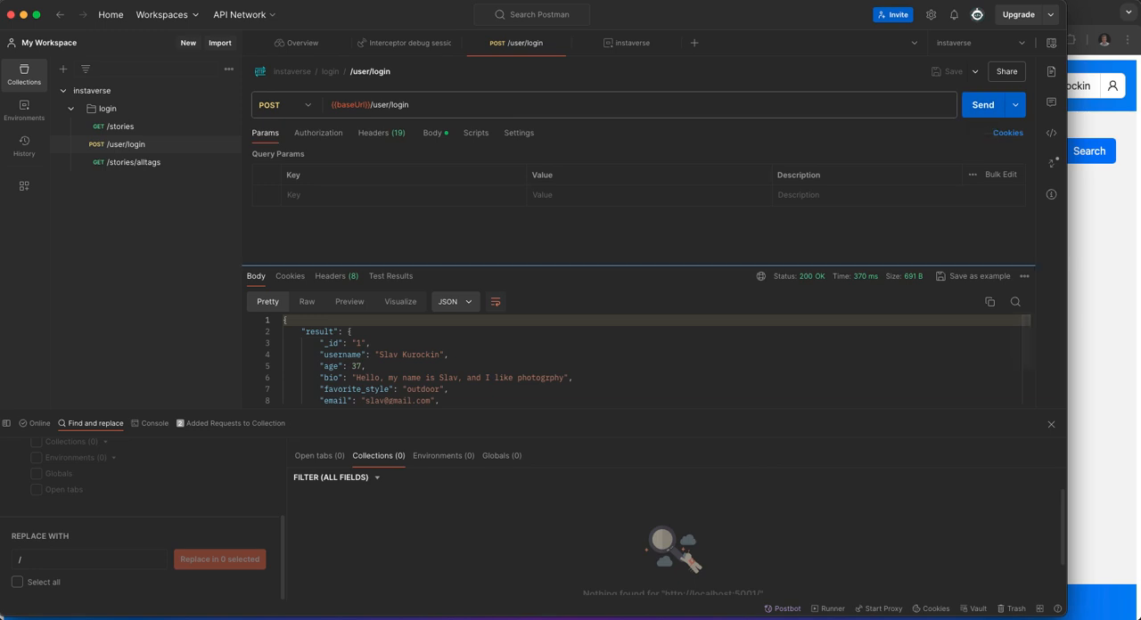
drag(624, 266, 624, 200)
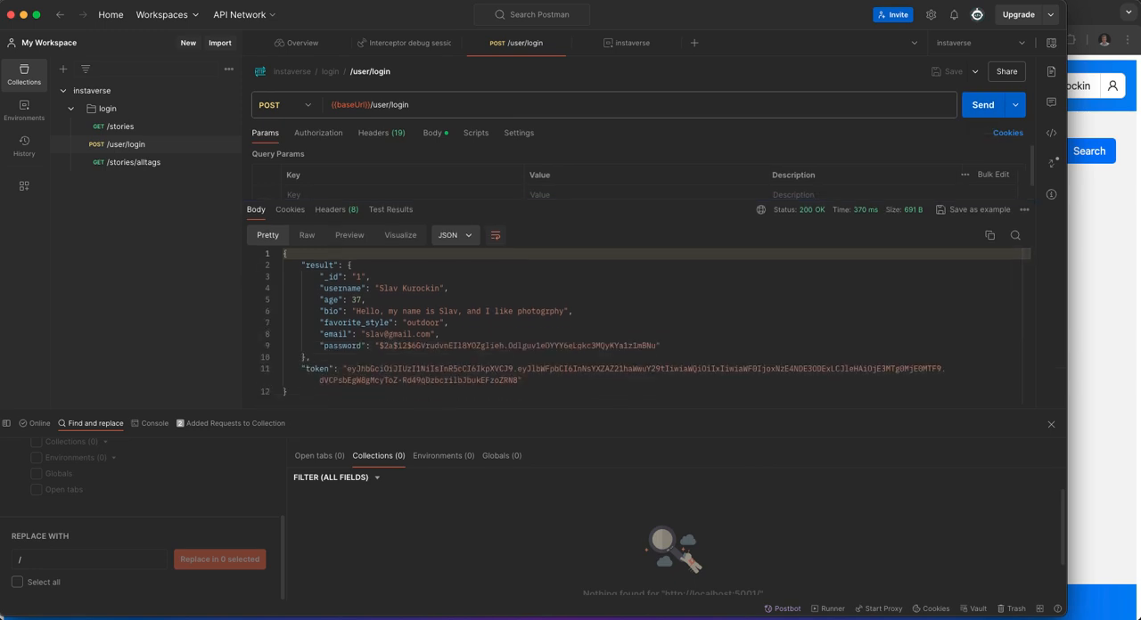
click(624, 358)
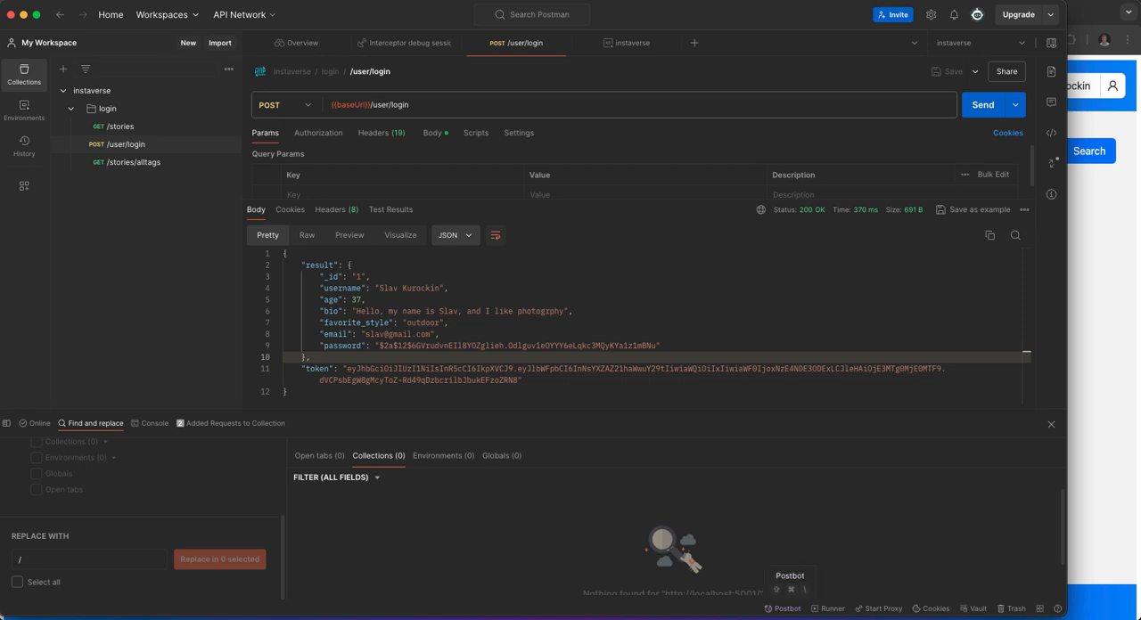
Have Postbot add tests to the /user/login request and resend it to check the test results.
click(783, 609)
click(926, 467)
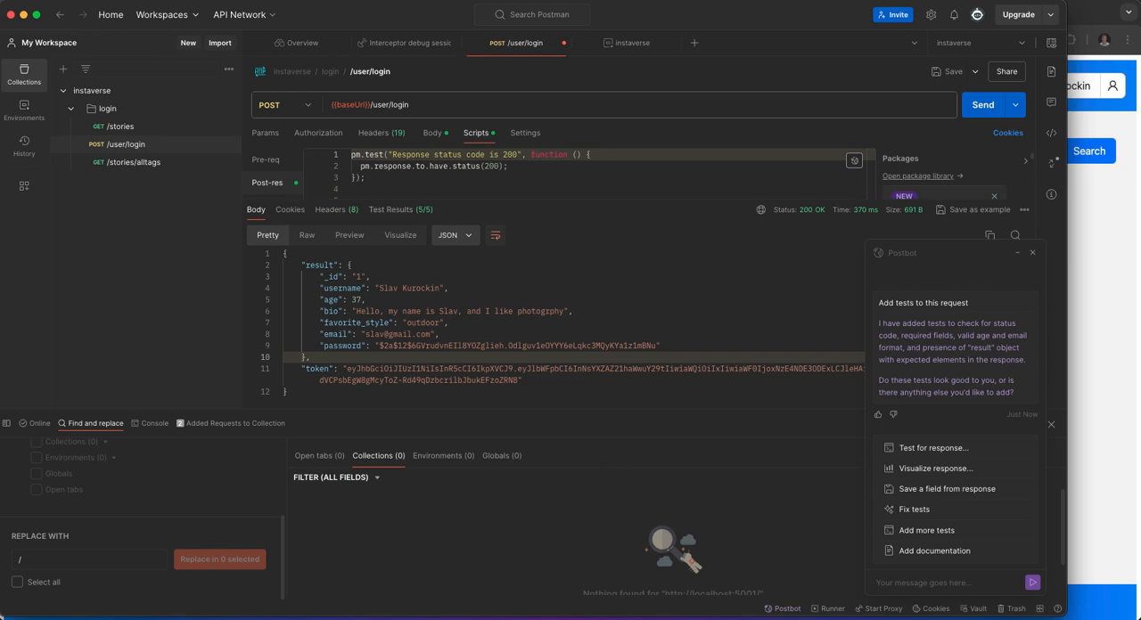
click(982, 104)
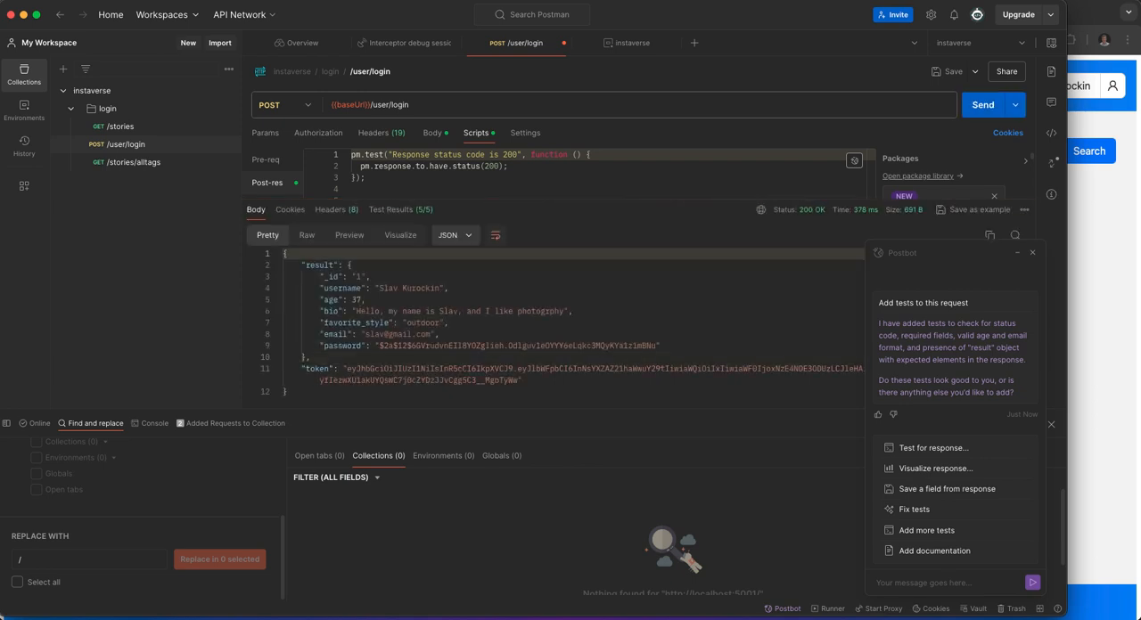
click(400, 209)
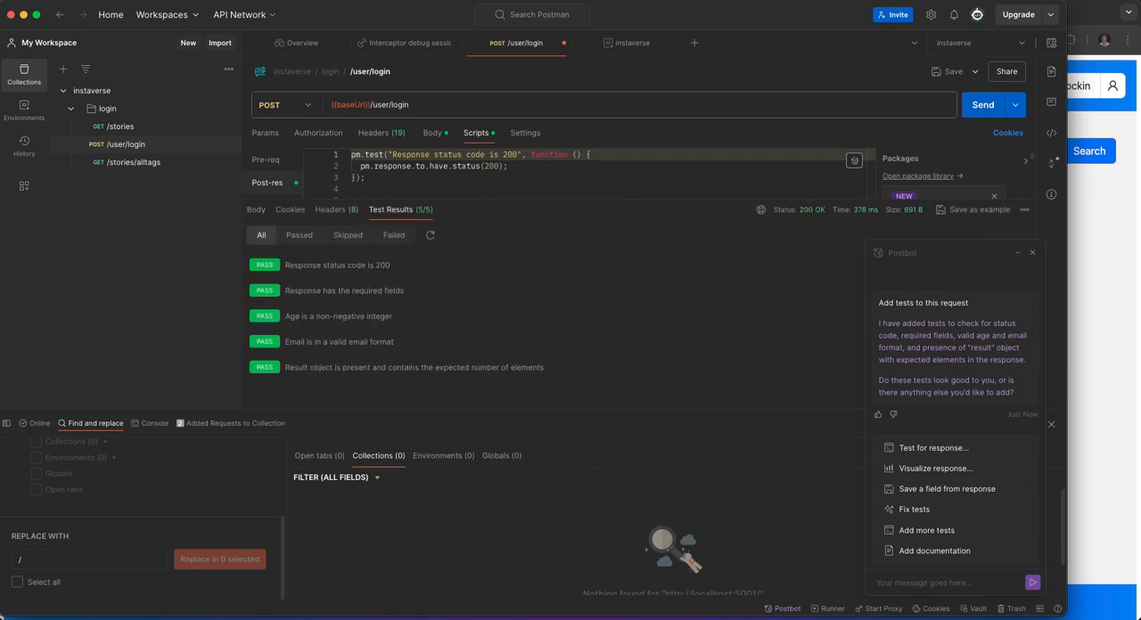
Have Postbot save the token field of the login response as a global variable and review the added script lines.
click(256, 209)
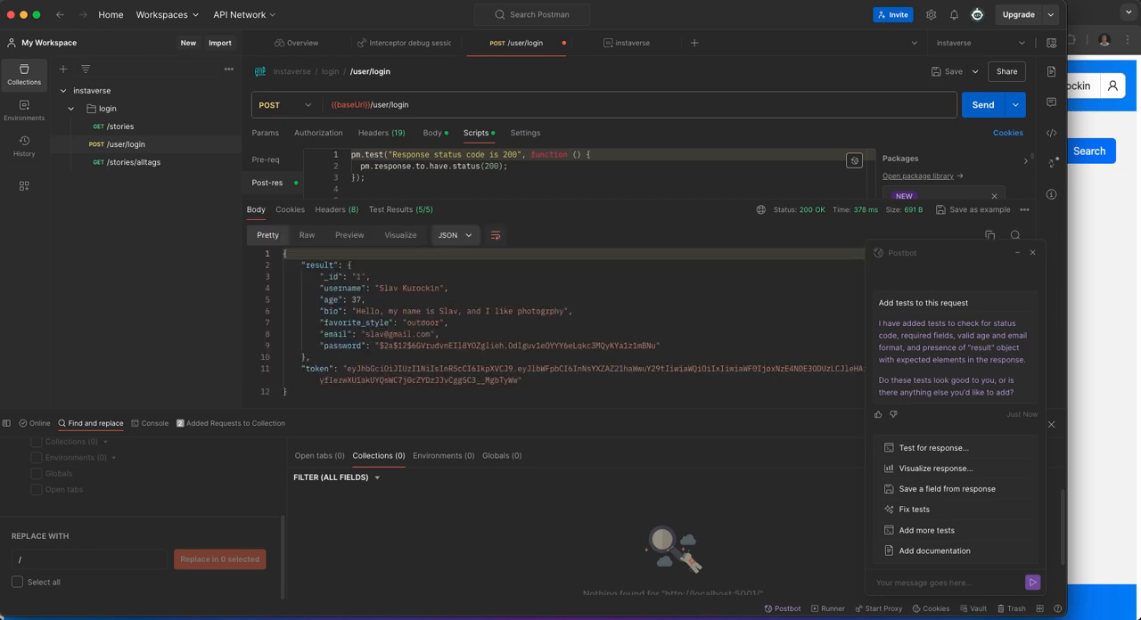
drag(310, 369, 314, 369)
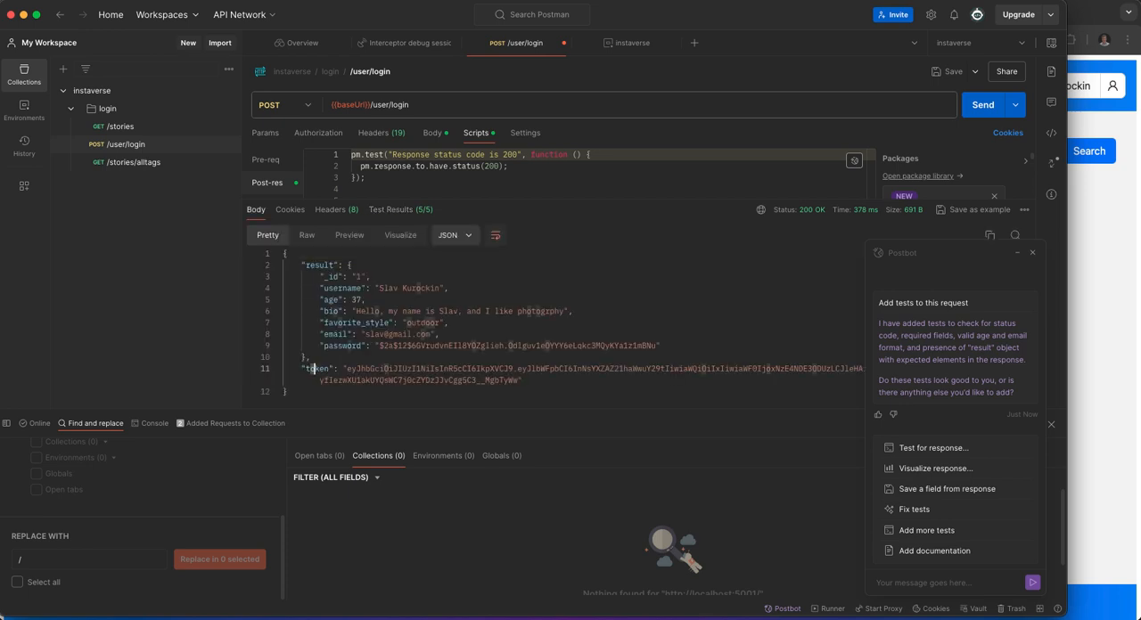
triple_click(314, 369)
click(947, 489)
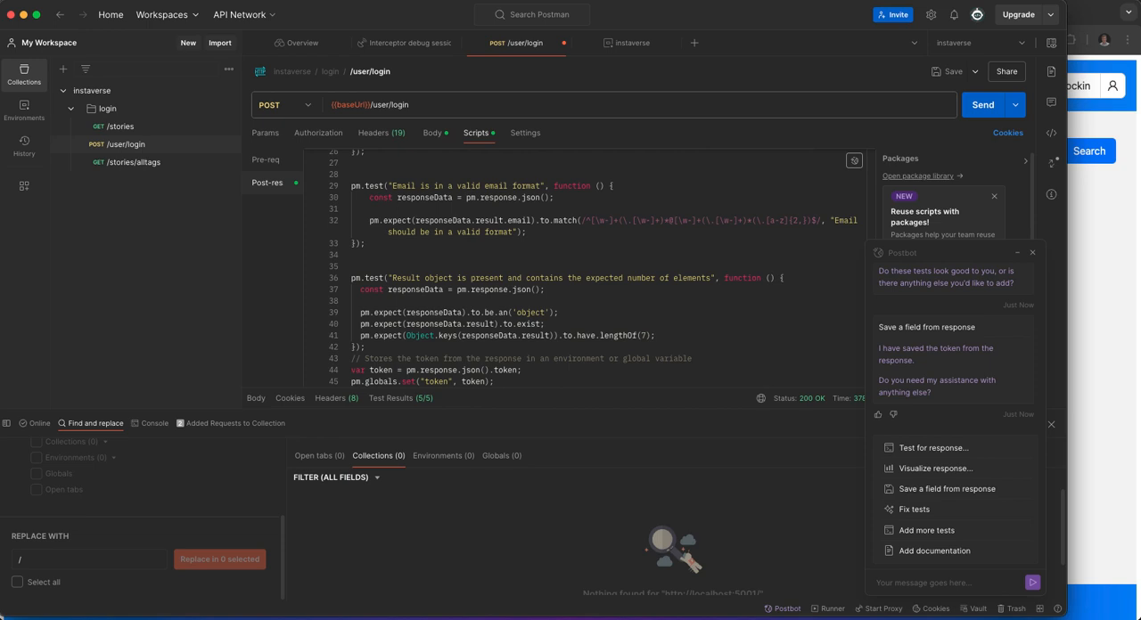
drag(493, 382, 352, 360)
scroll(351, 360, up, 1)
scroll(403, 357, down, 1)
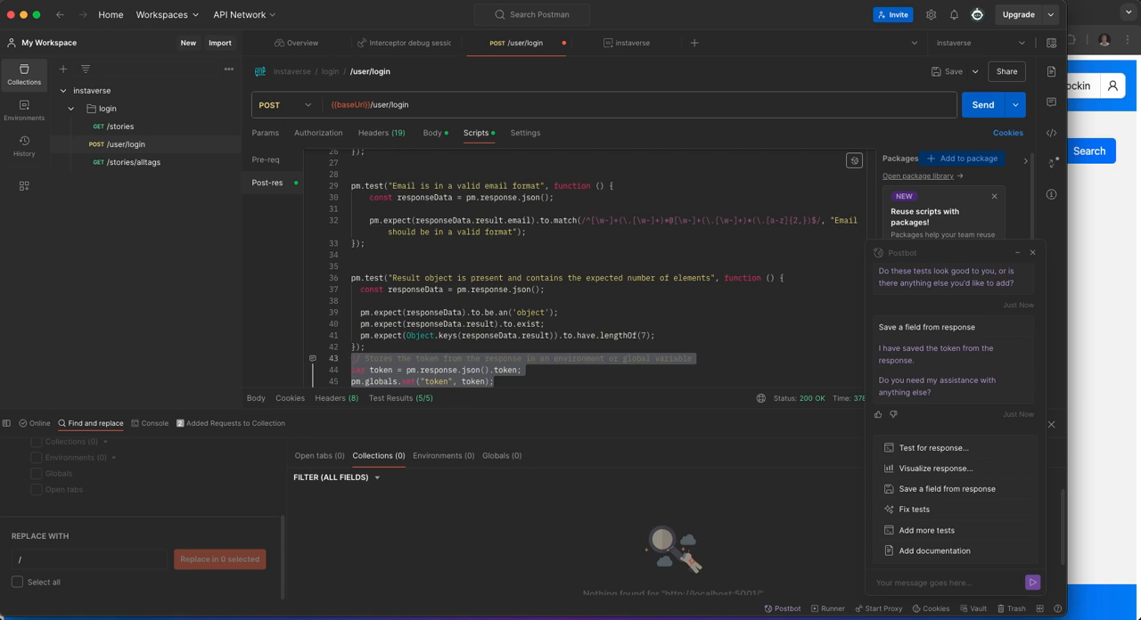
Resend the login request and check the stored environment and global variables.
key(super+Return)
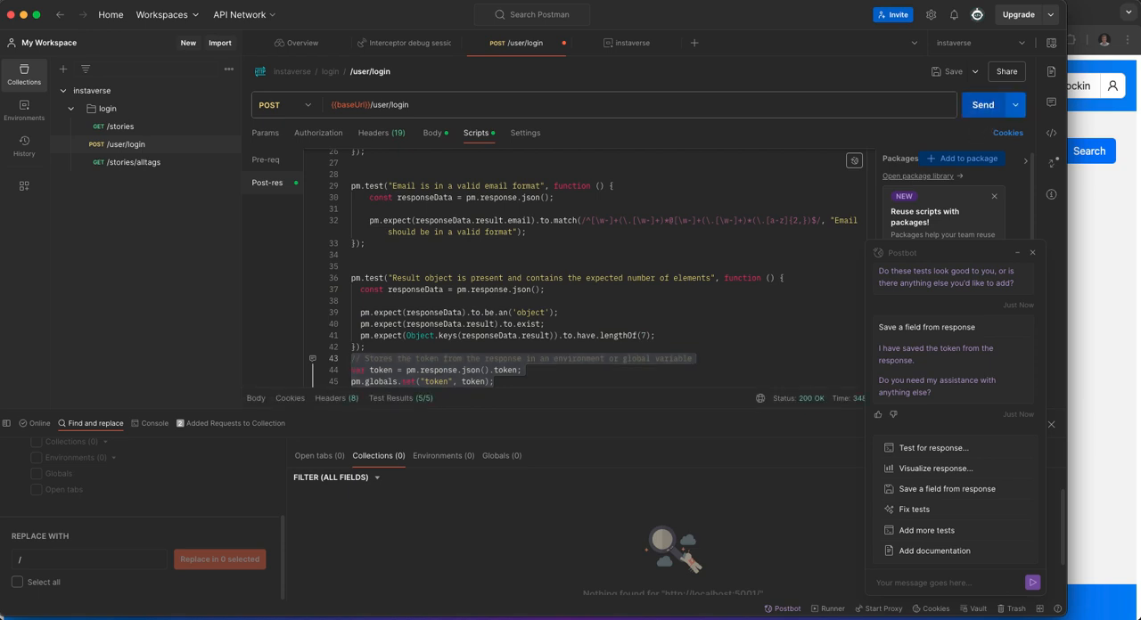
click(1051, 43)
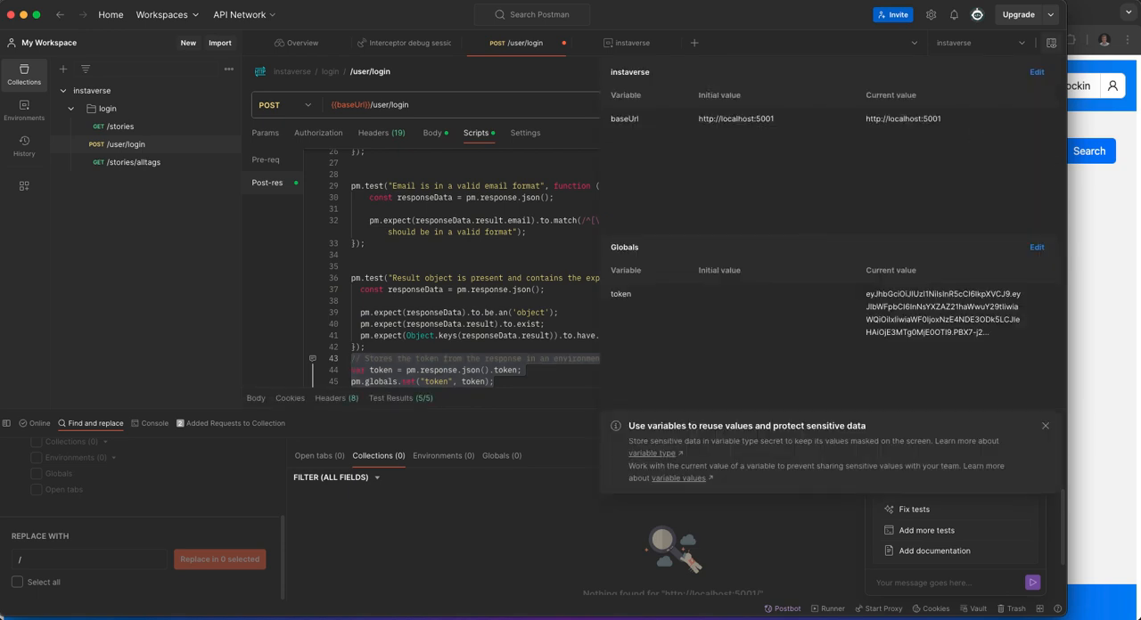
click(228, 91)
Set the instaverse collection's authorization to Bearer Token with {{token}} as the token.
click(228, 91)
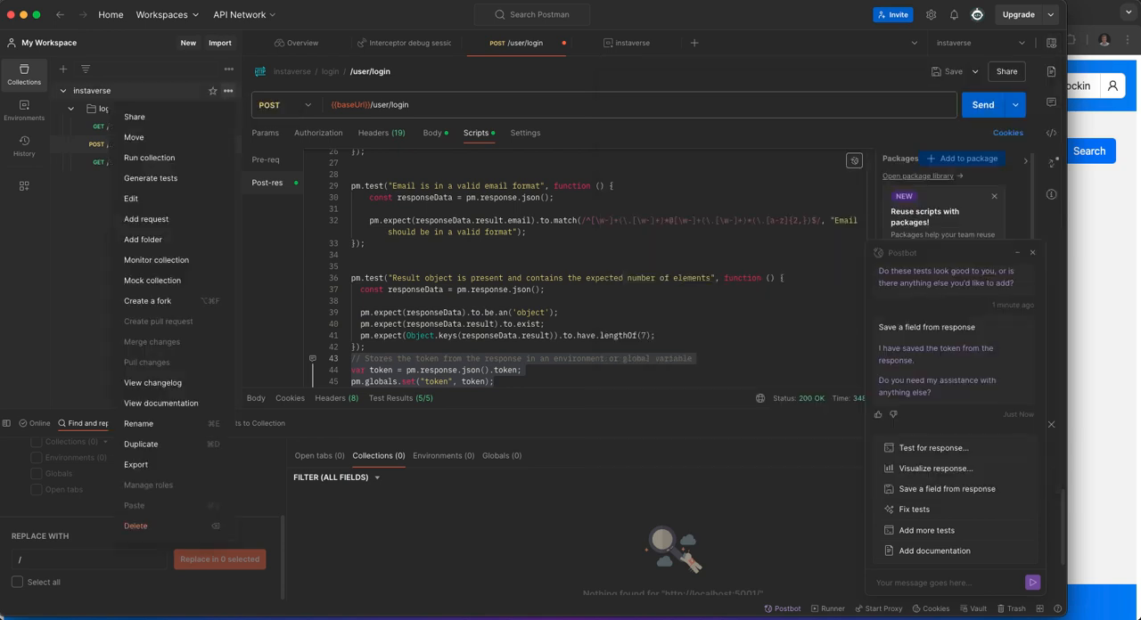
click(92, 91)
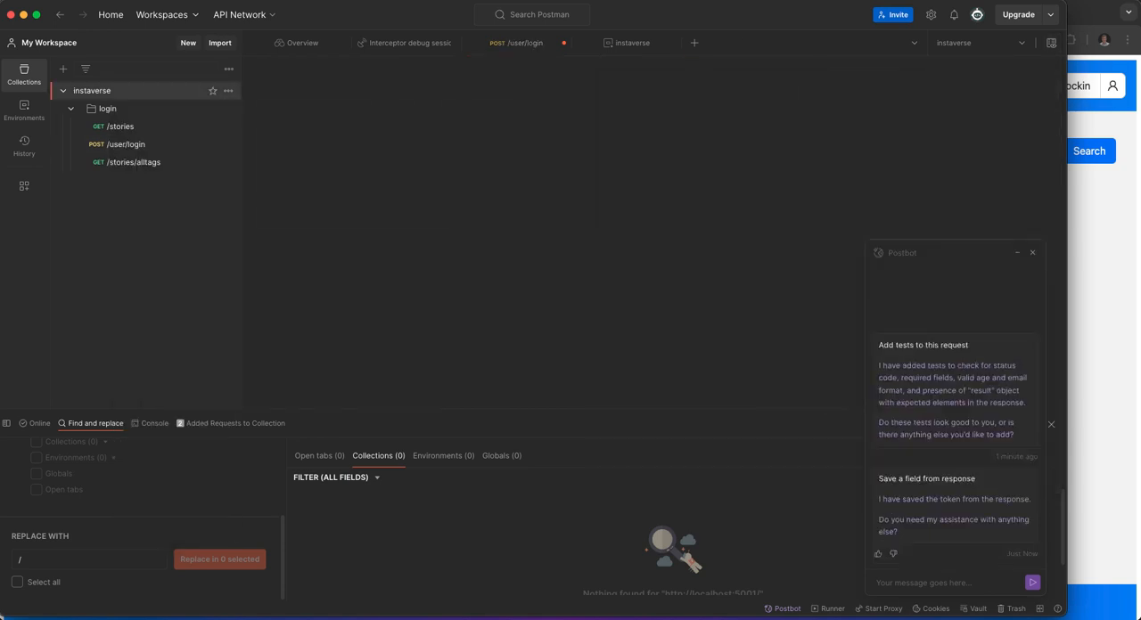
click(325, 100)
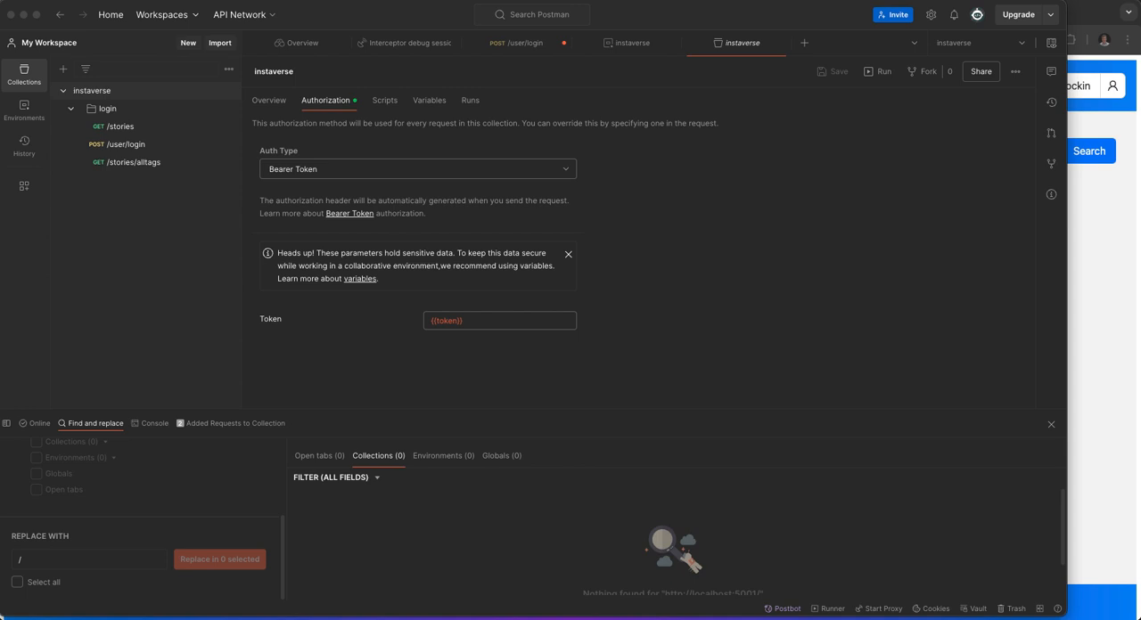
Switch to the instaverse page in Chrome and start capturing its requests with Postman Interceptor.
key(super+Tab)
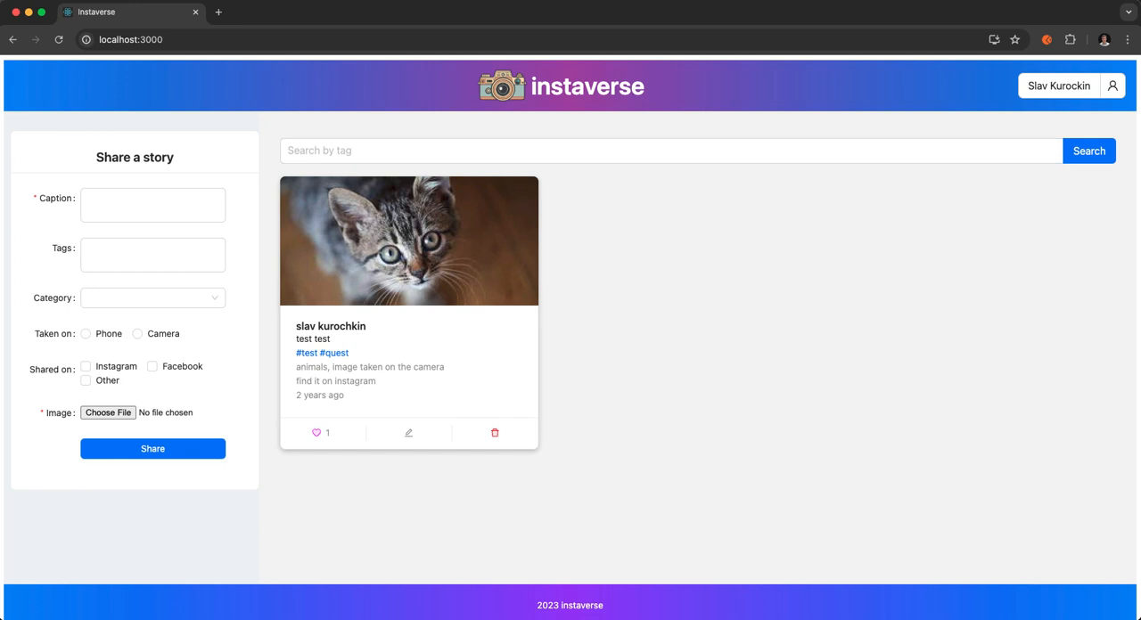
click(1046, 40)
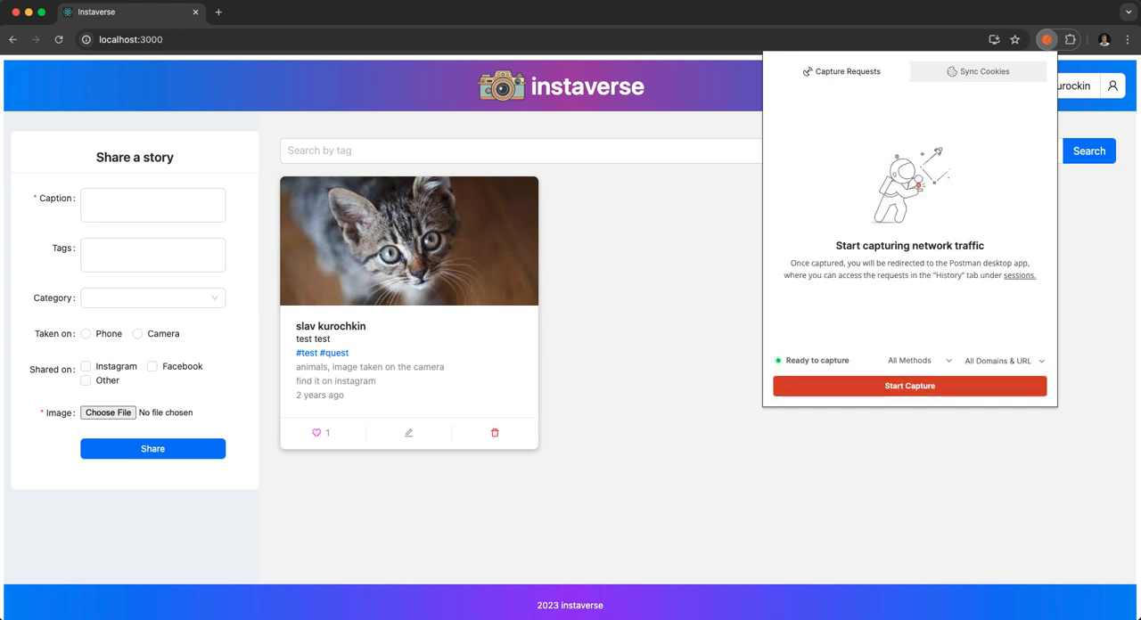
click(909, 386)
Fill in the story form with caption "Summer flower", tags "summer, flower", category Nature, taken on Phone and shared on Instagram.
click(152, 205)
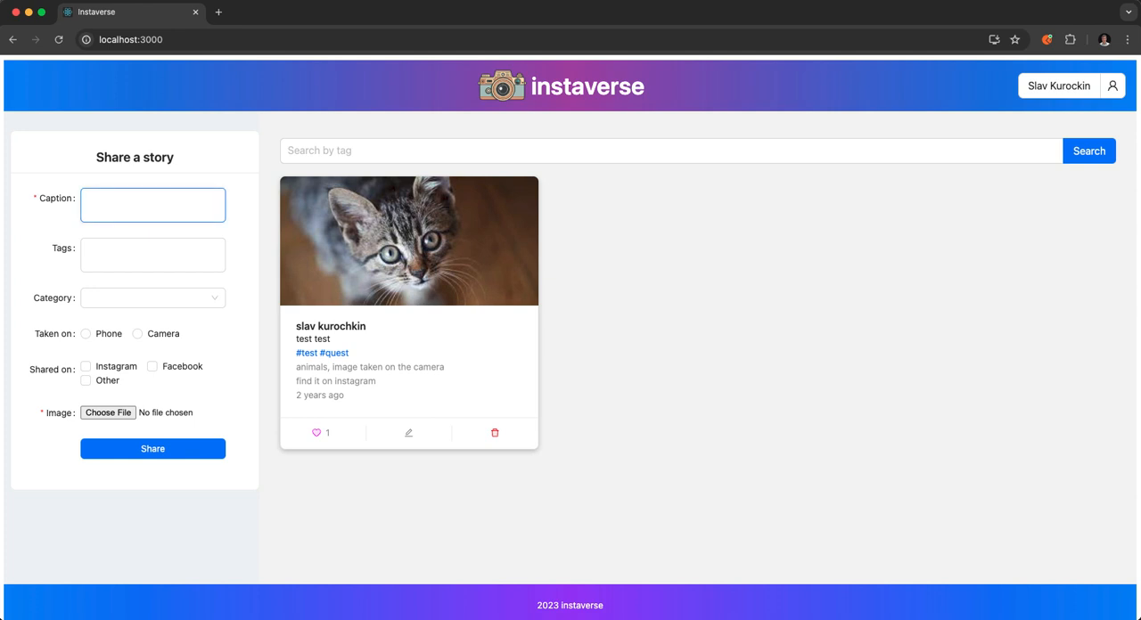
text(Summer flower)
click(153, 254)
text(summ)
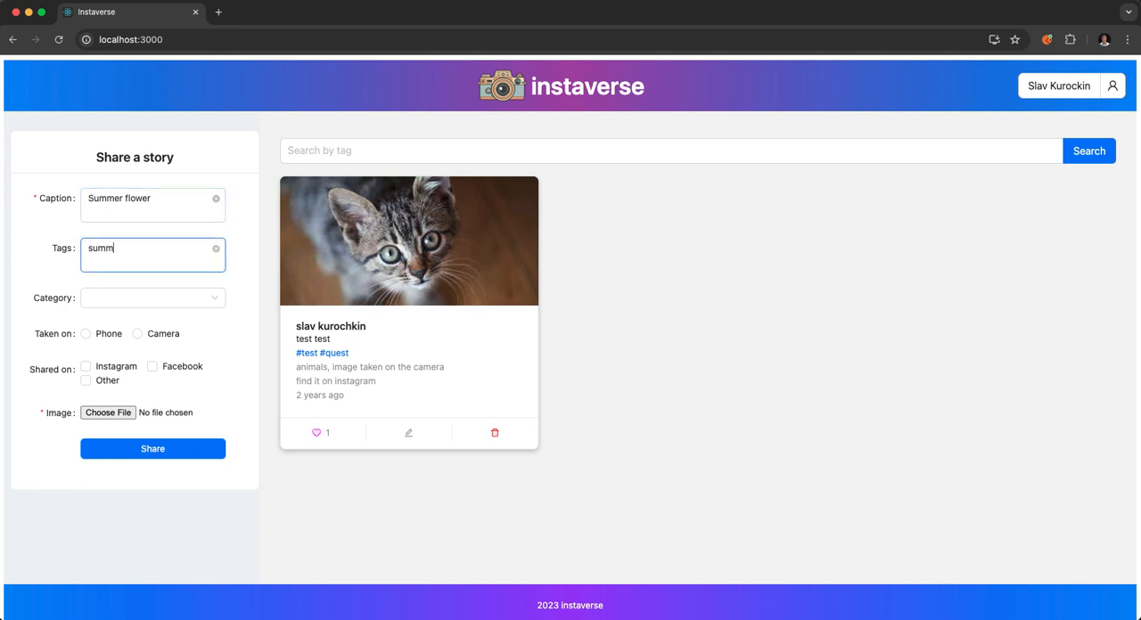
text(er, flower)
click(152, 298)
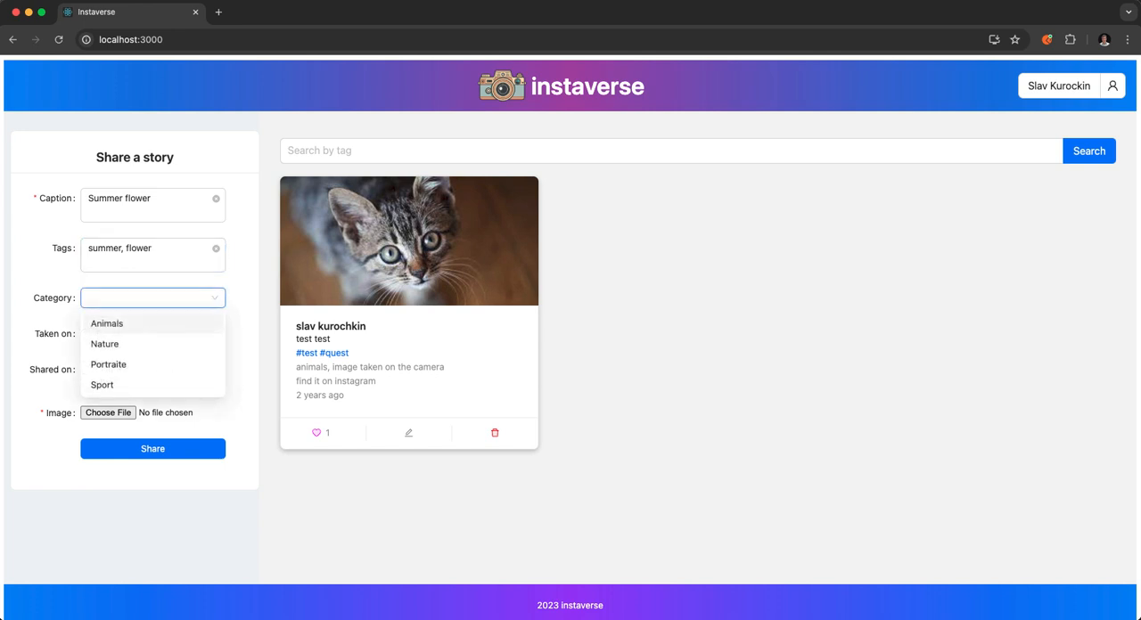
click(153, 344)
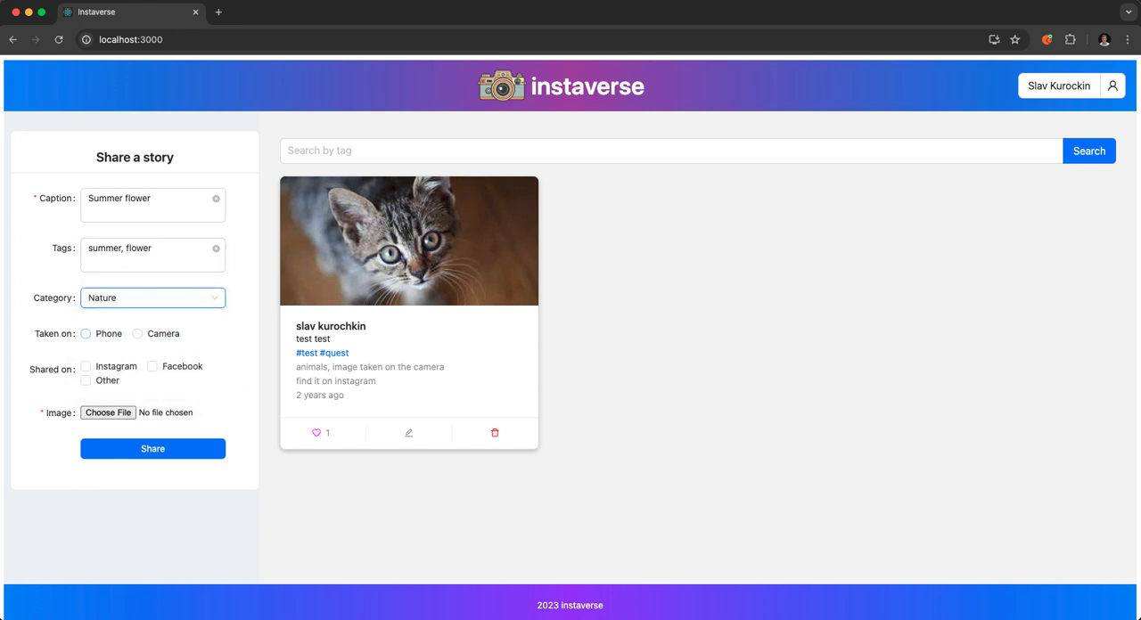
click(87, 334)
click(85, 366)
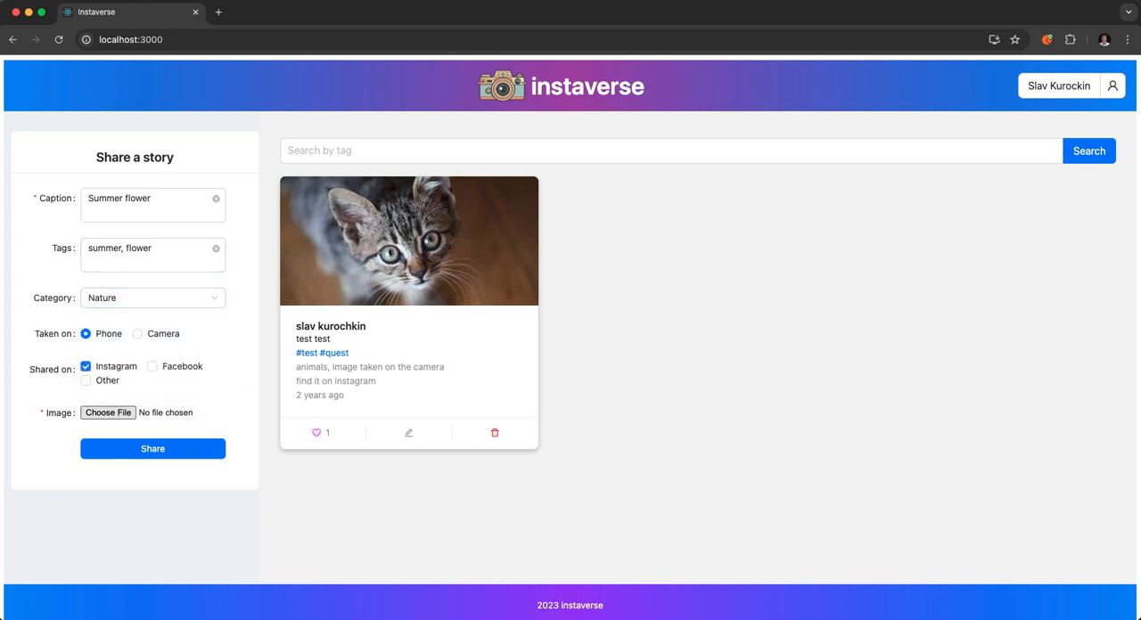
Attach the flower image from the photo folder and share the story.
click(108, 412)
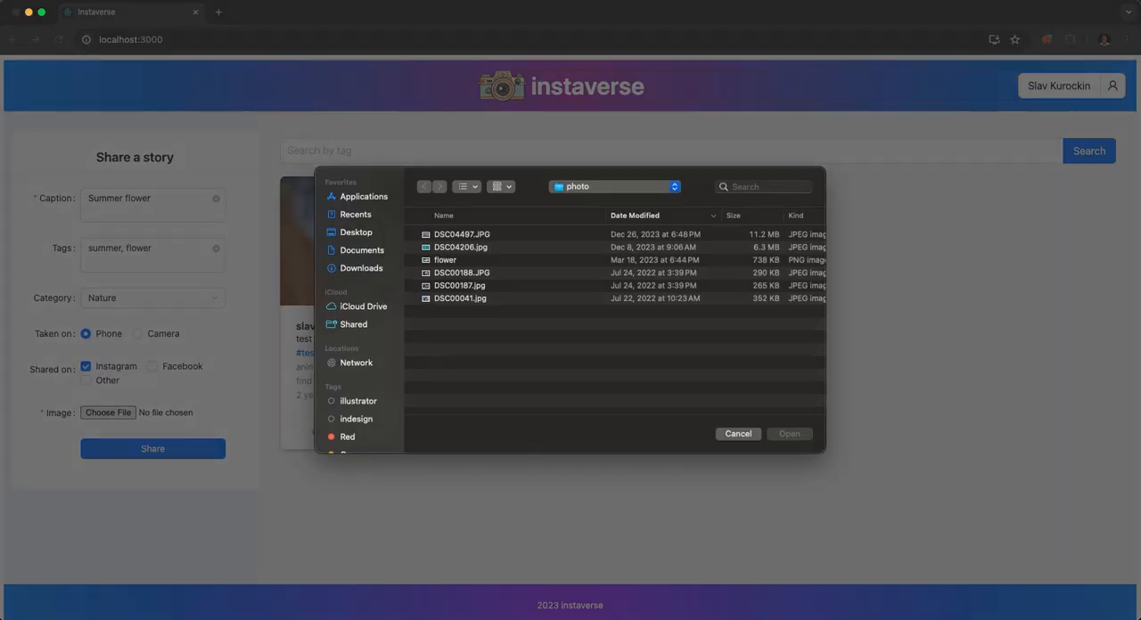
click(445, 260)
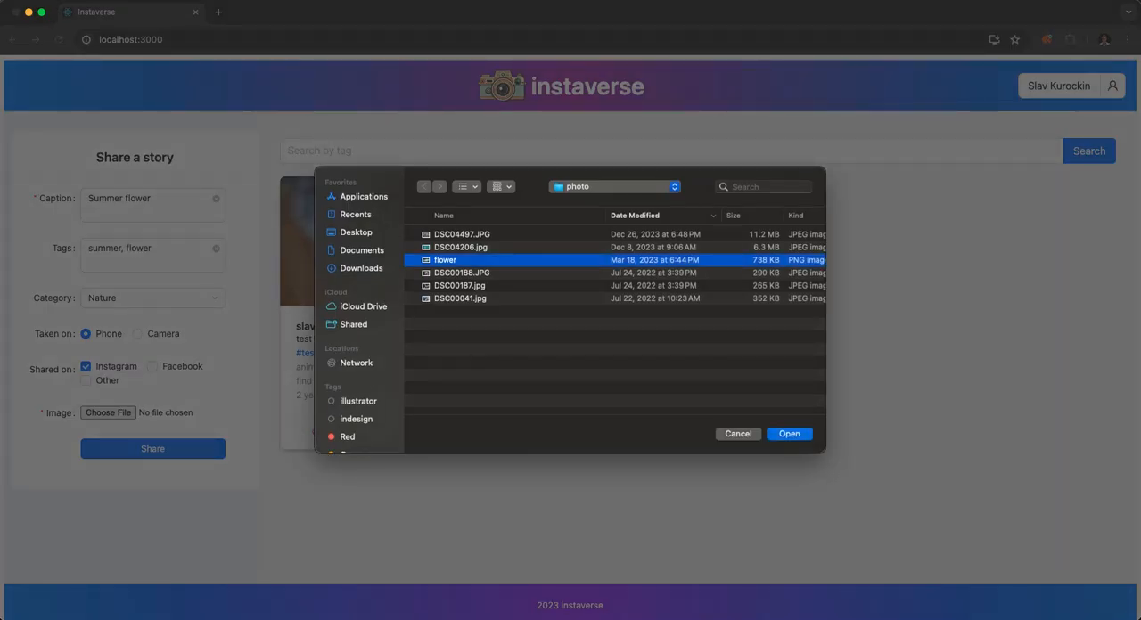
click(789, 434)
click(153, 449)
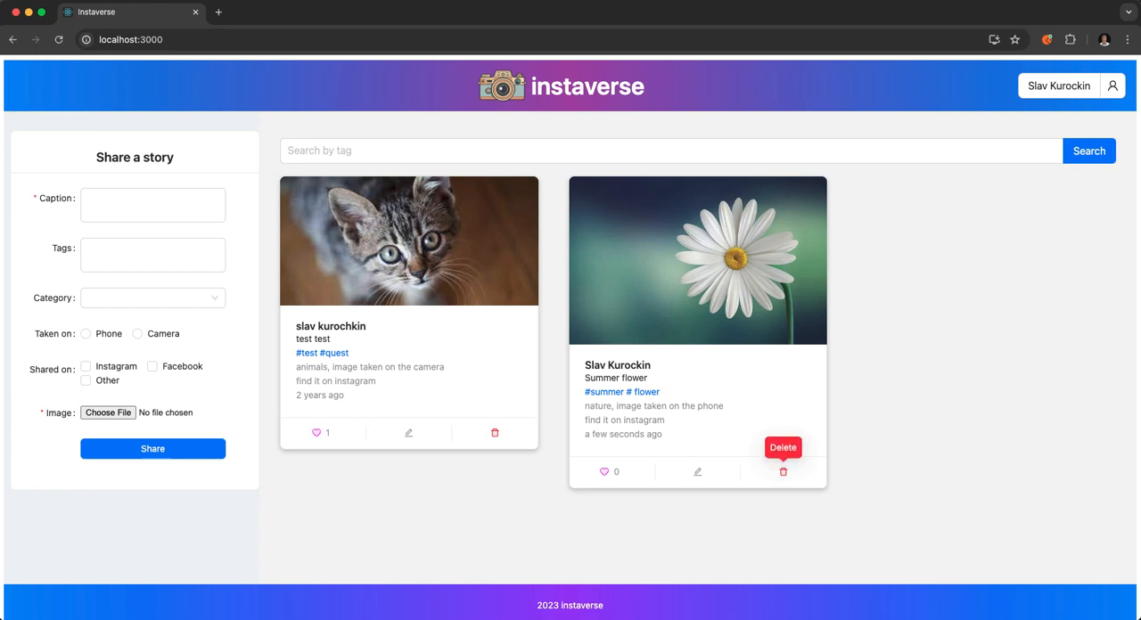
Delete the newly shared Summer flower story and stop the Interceptor capture.
click(784, 472)
click(697, 189)
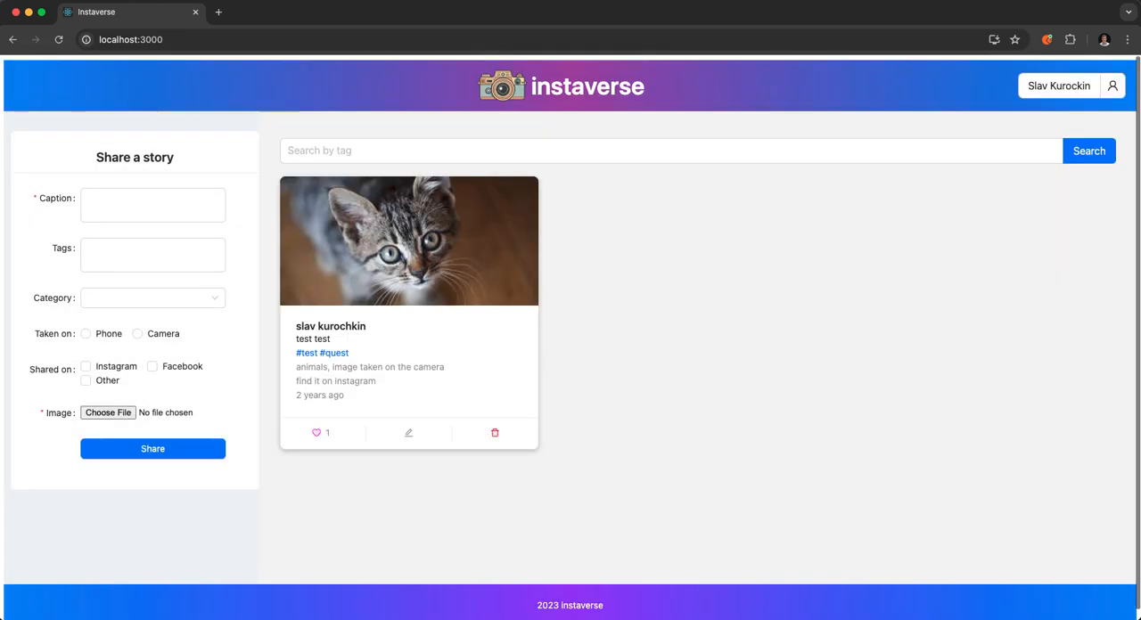
click(1046, 39)
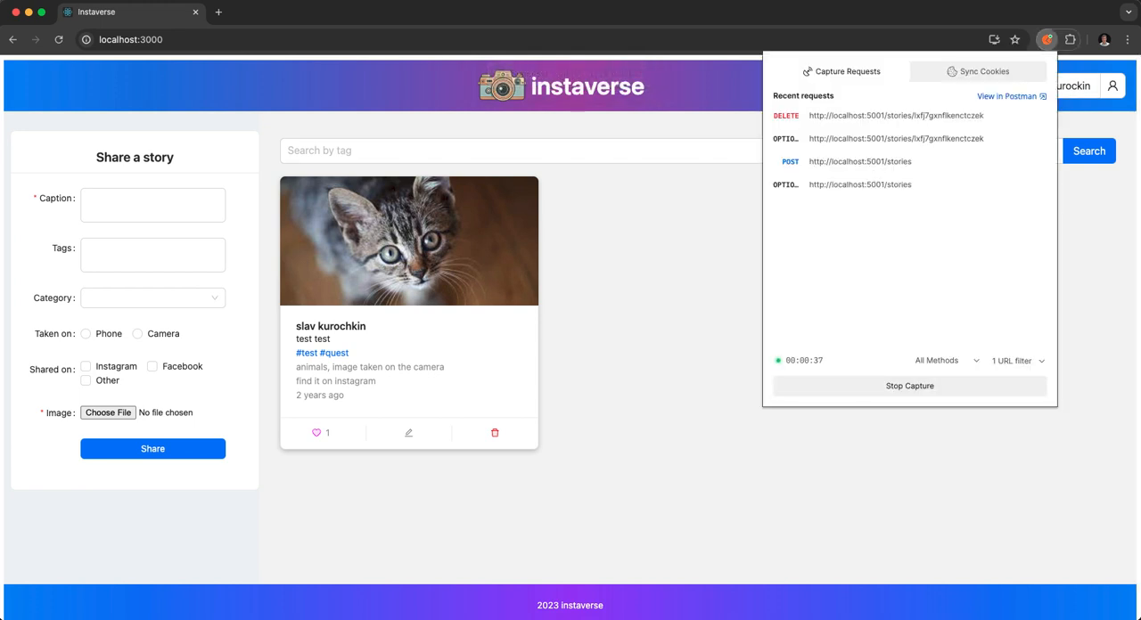
click(909, 386)
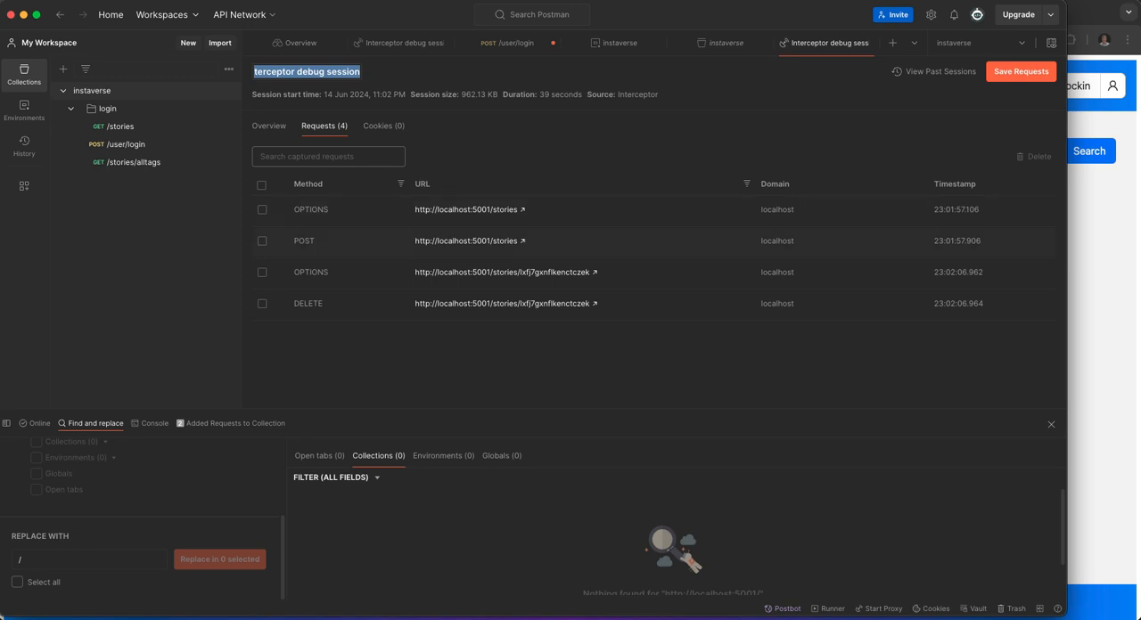
Save the captured POST and DELETE story requests to the instaverse collection, organized by domain name and endpoints.
click(262, 242)
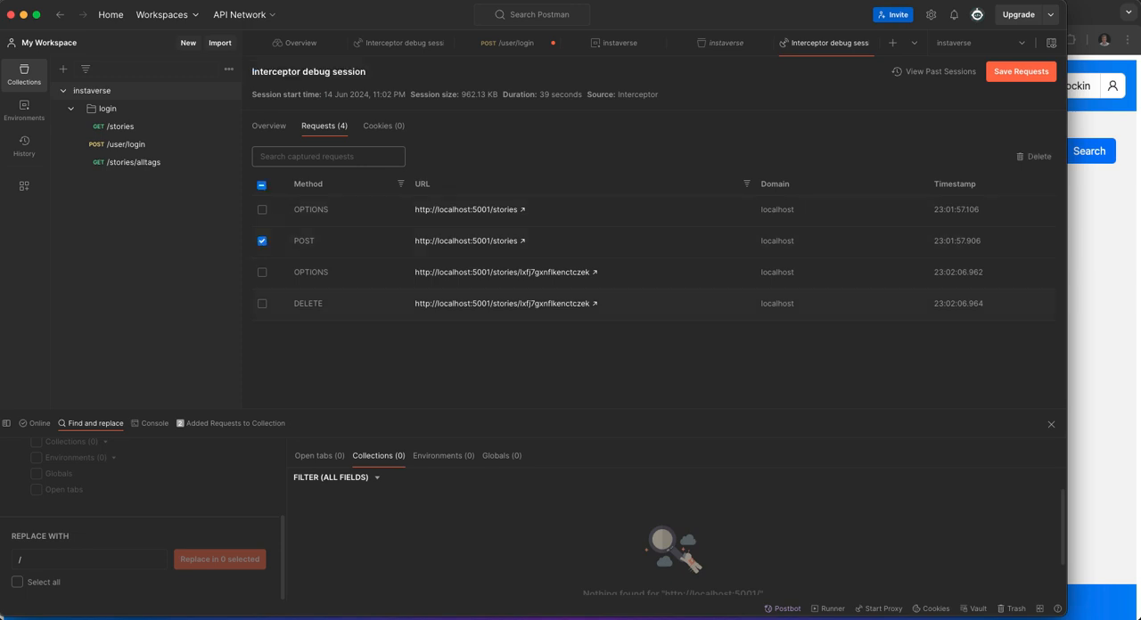
click(262, 304)
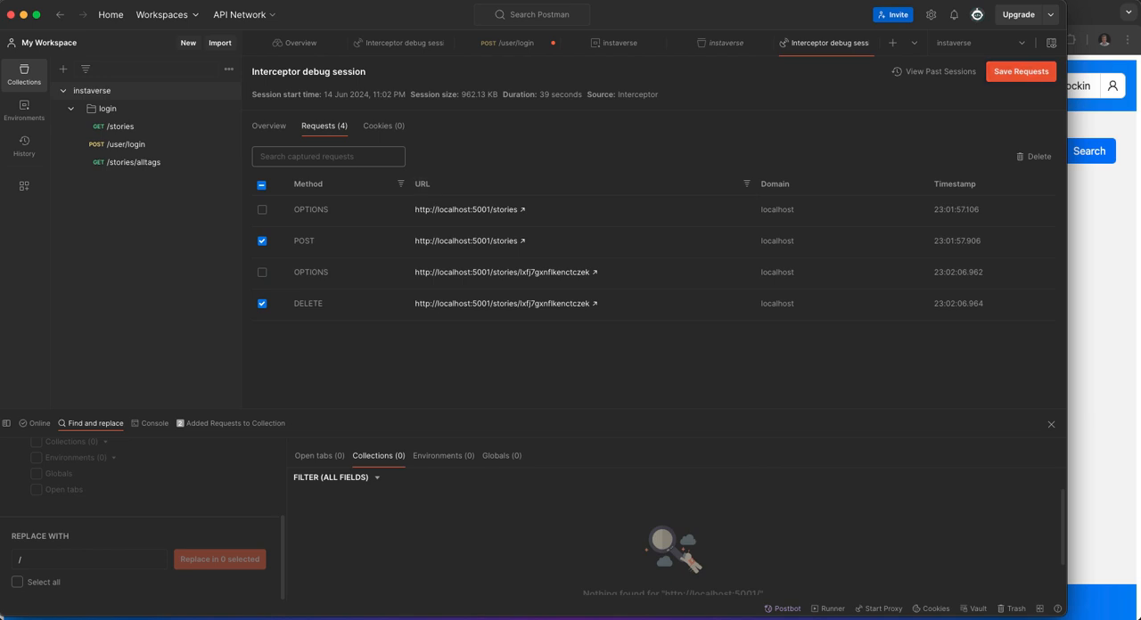
click(1021, 71)
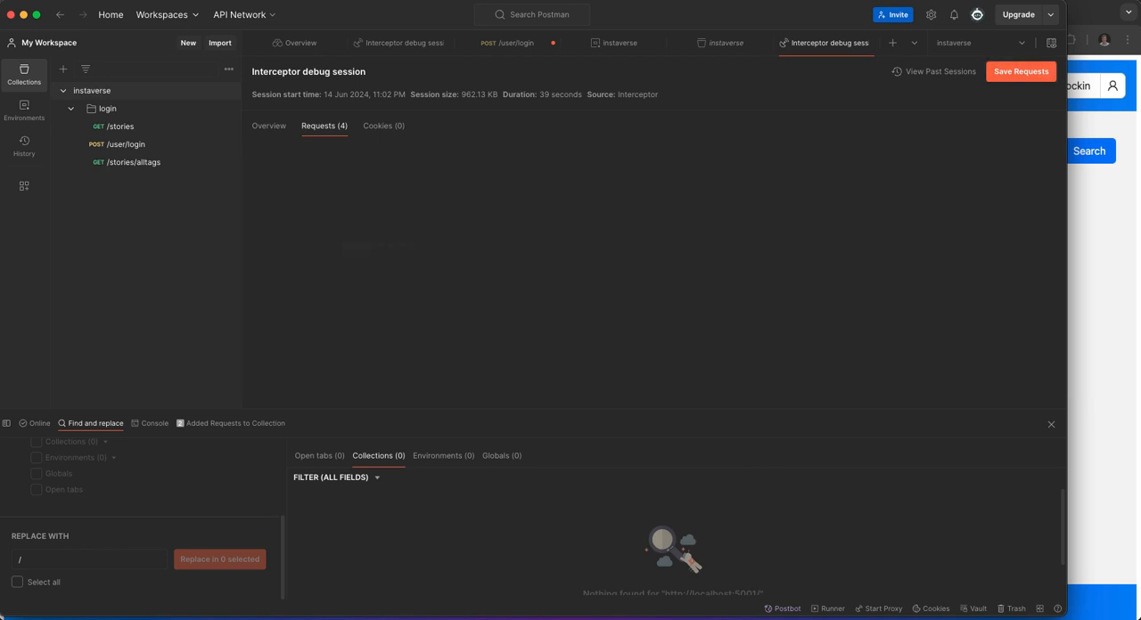
click(389, 310)
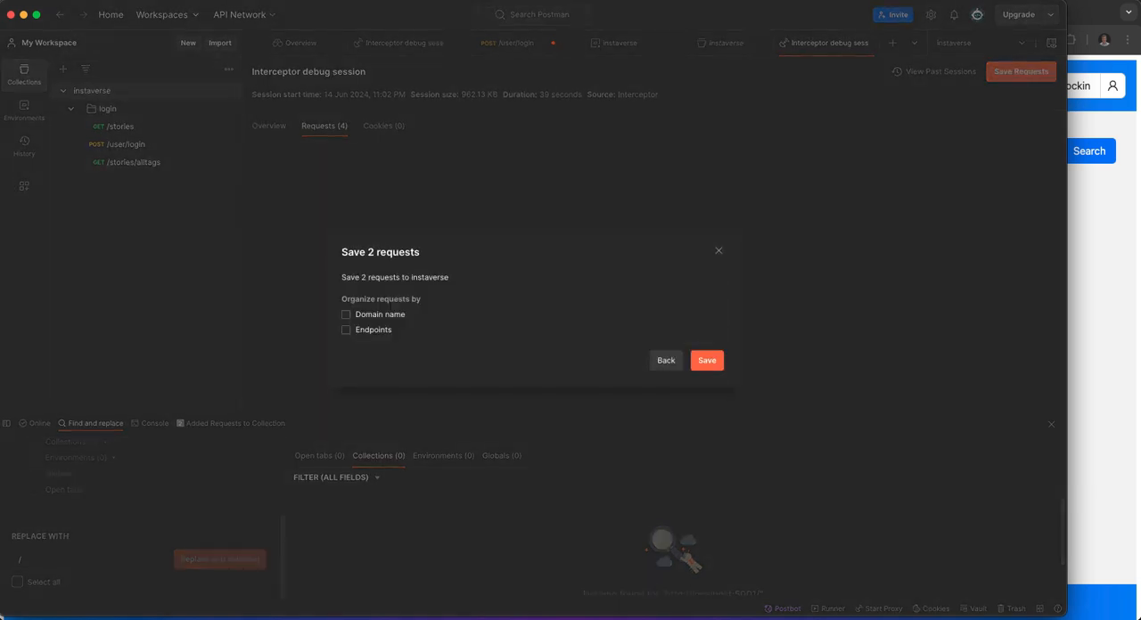
click(346, 330)
click(346, 315)
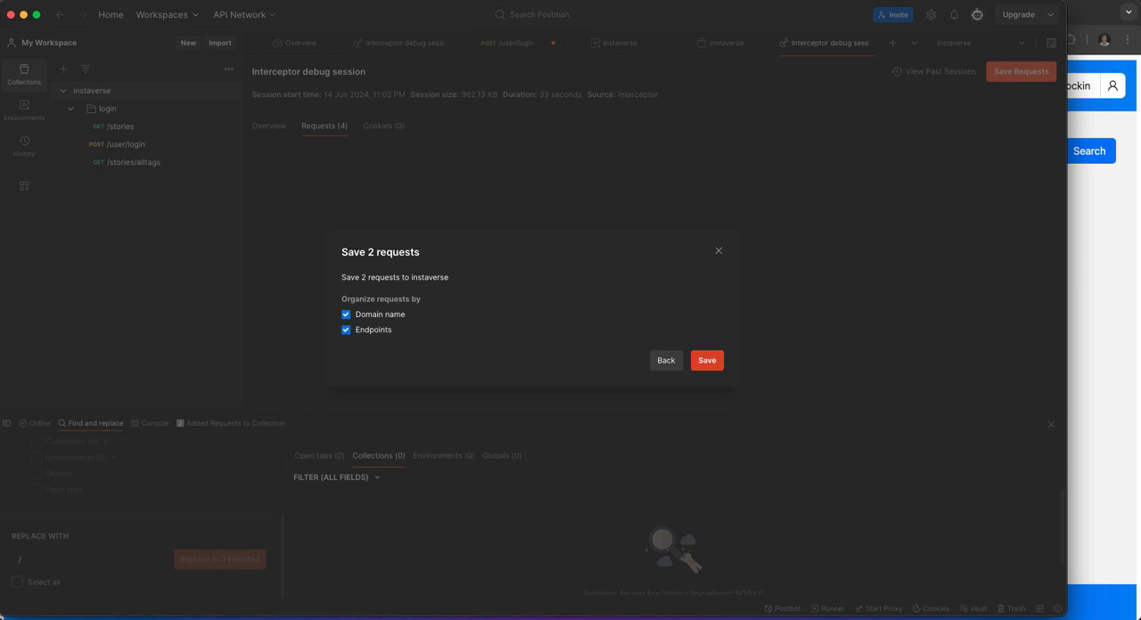
click(707, 360)
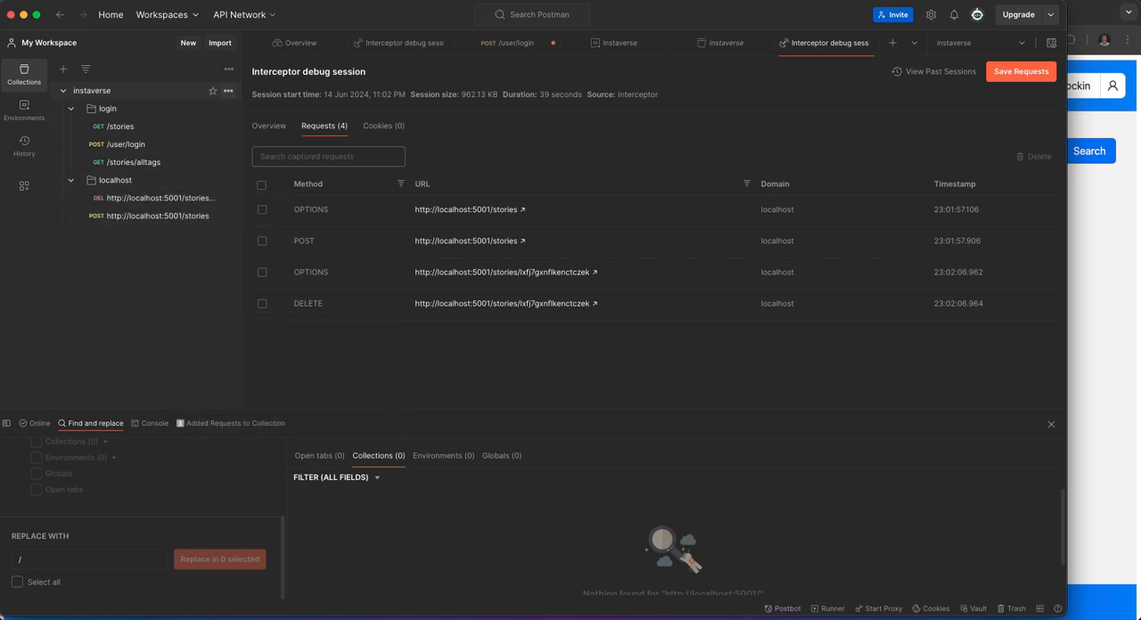
Add a folder named "delete post" to the instaverse collection and move the captured DELETE request into it.
click(228, 91)
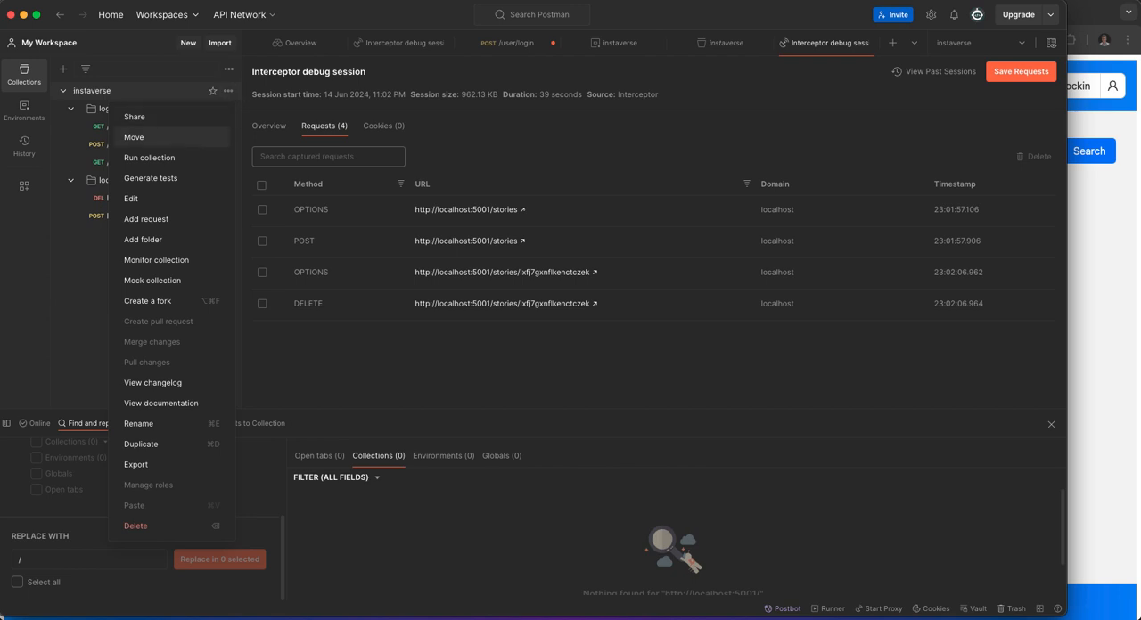
click(156, 239)
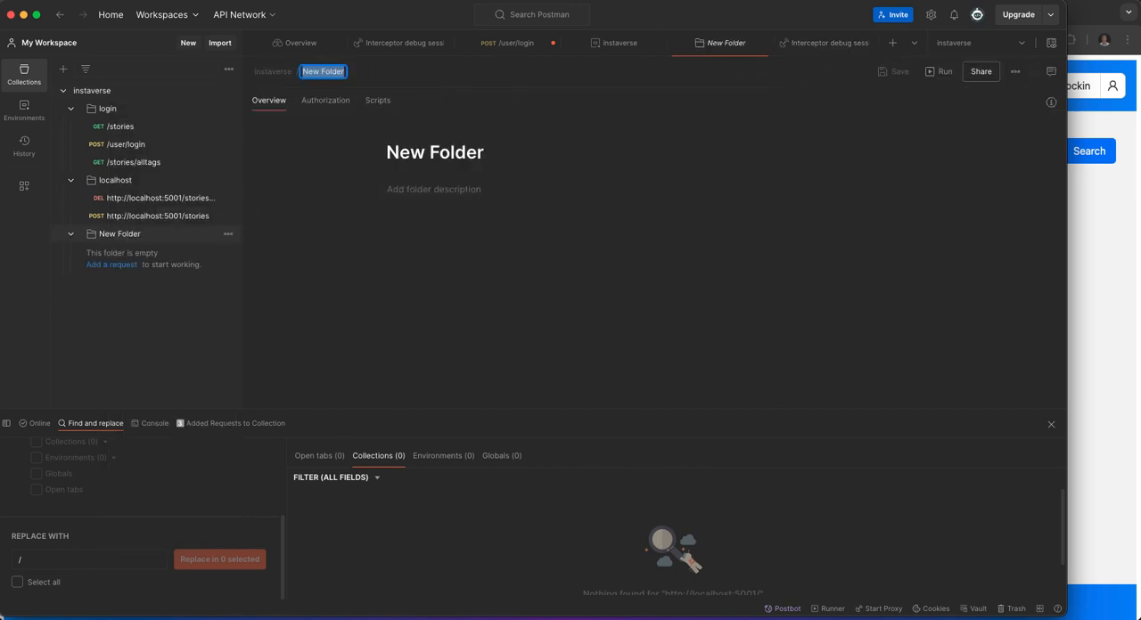
text(delete post)
key(Return)
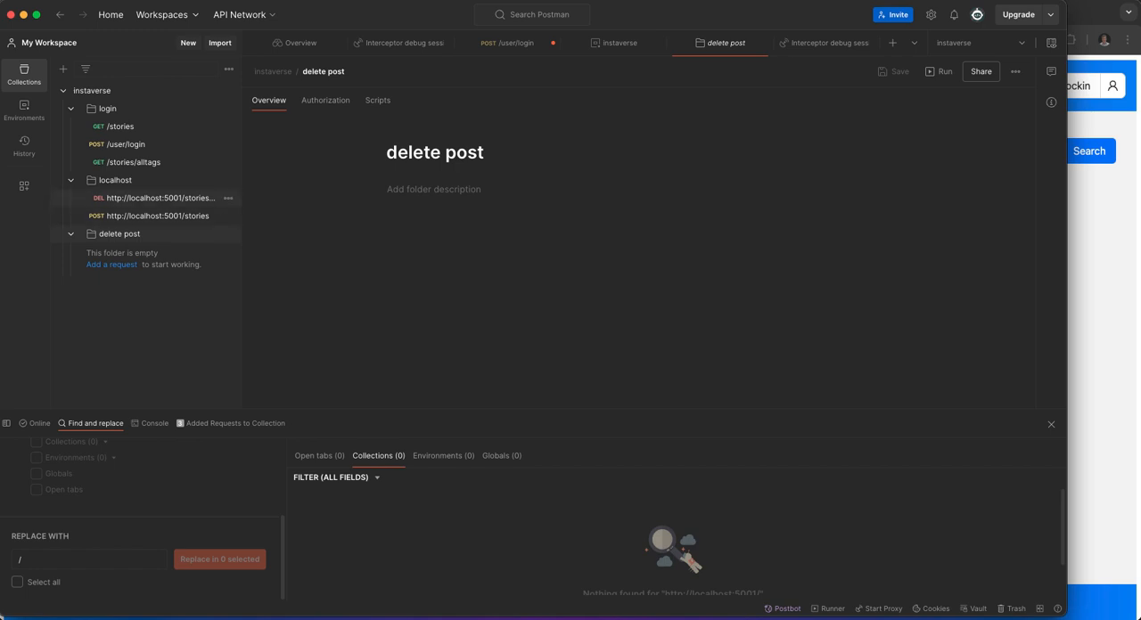
drag(134, 198, 120, 233)
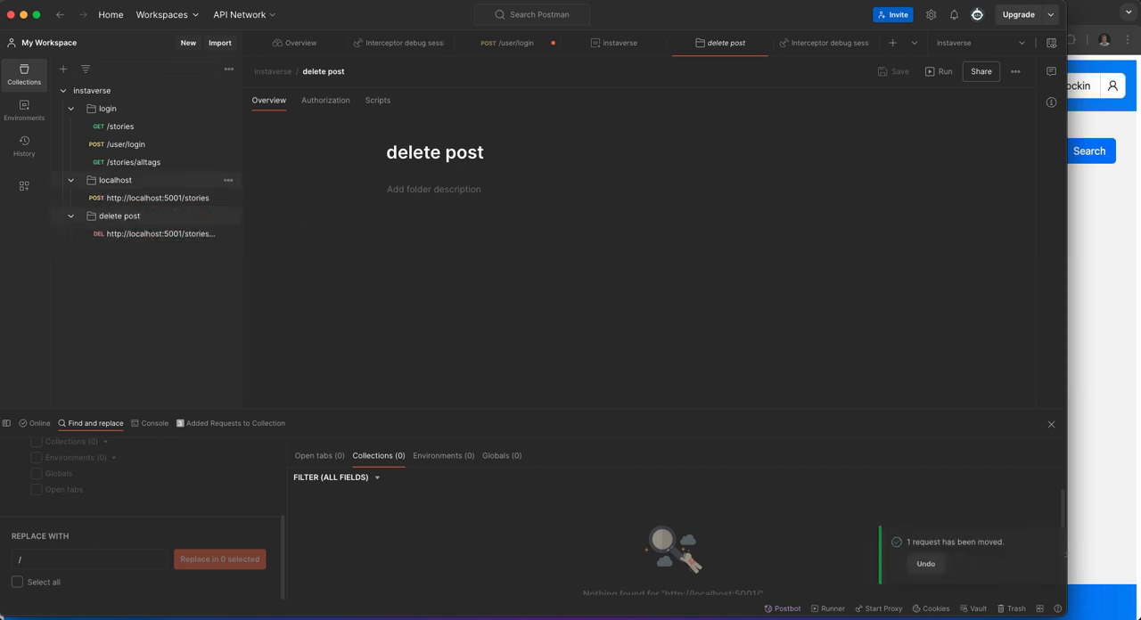
Rename the localhost folder as "create post".
click(116, 181)
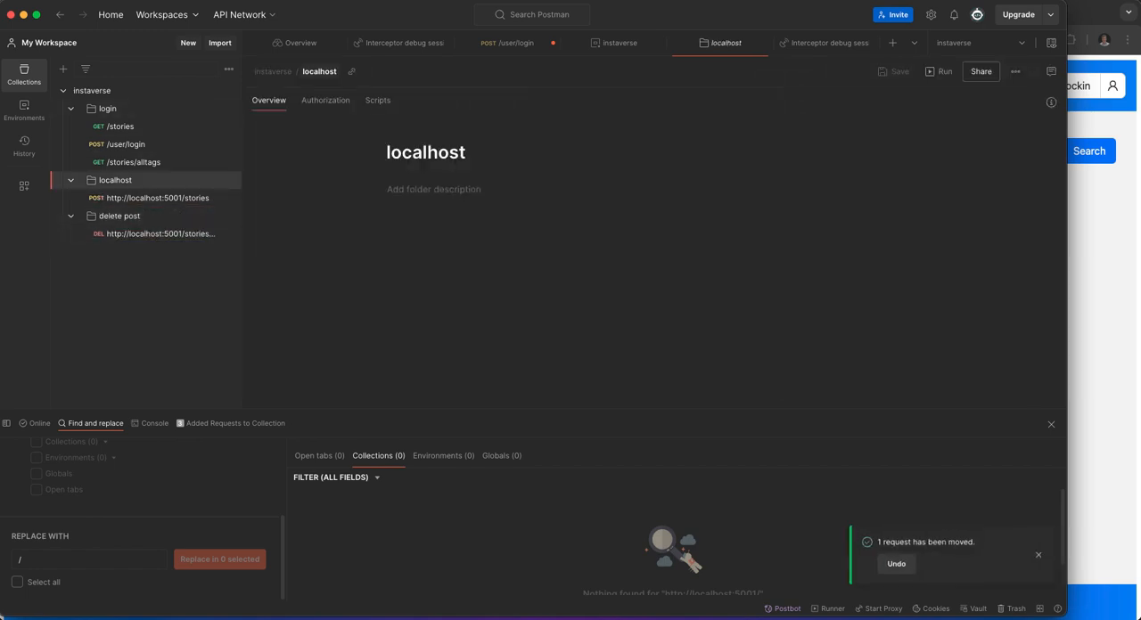
click(319, 71)
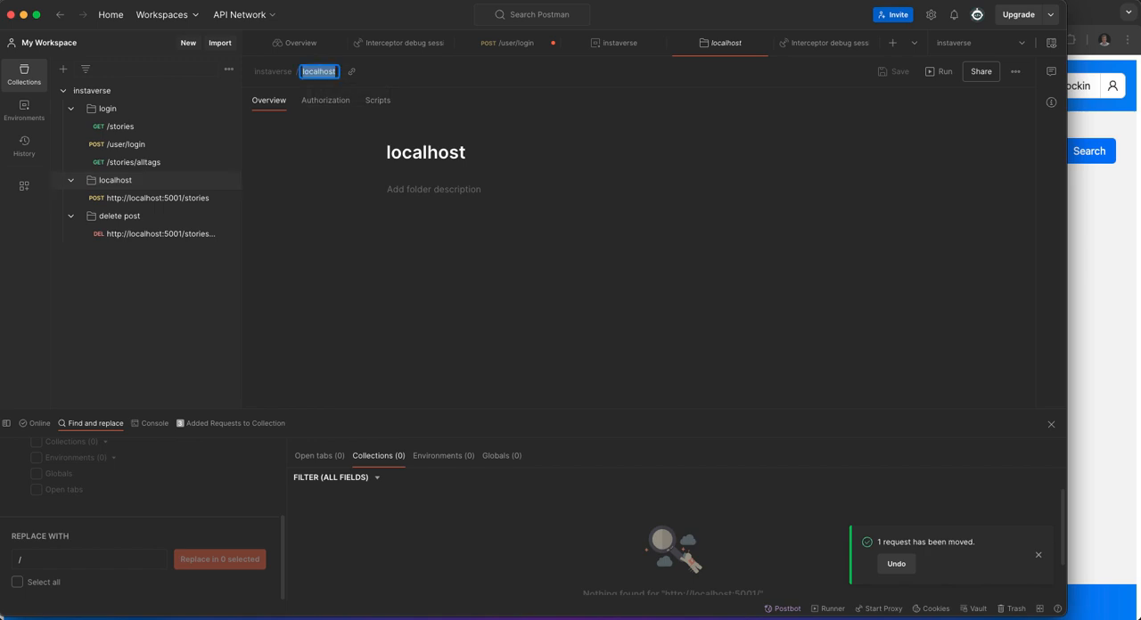
text(create)
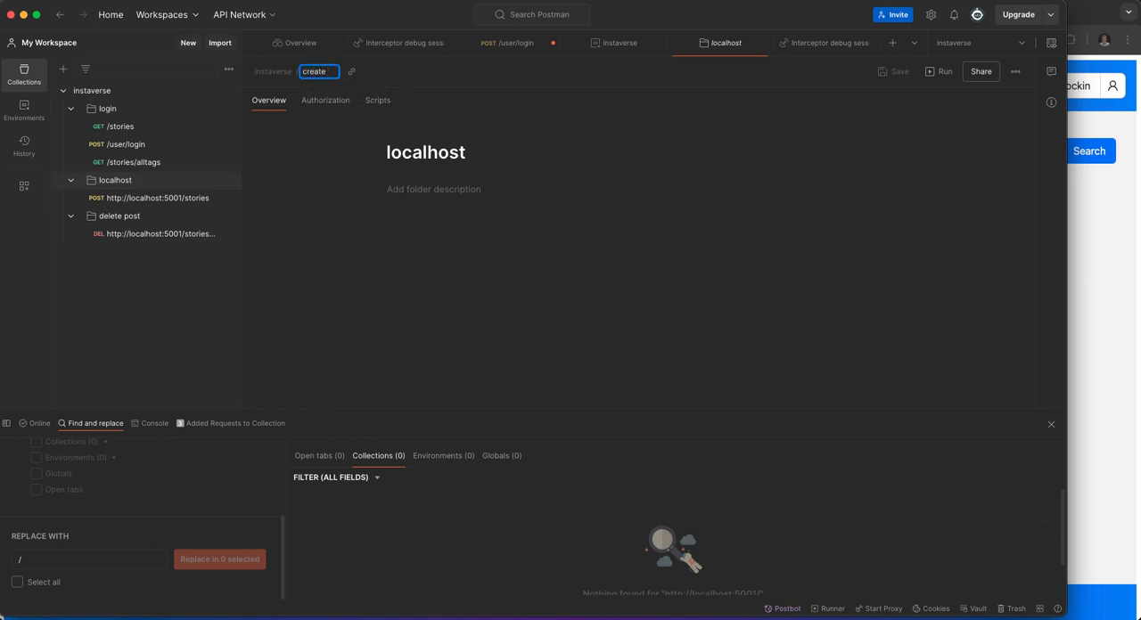
text( post)
click(158, 198)
scroll(141, 519, up, 2)
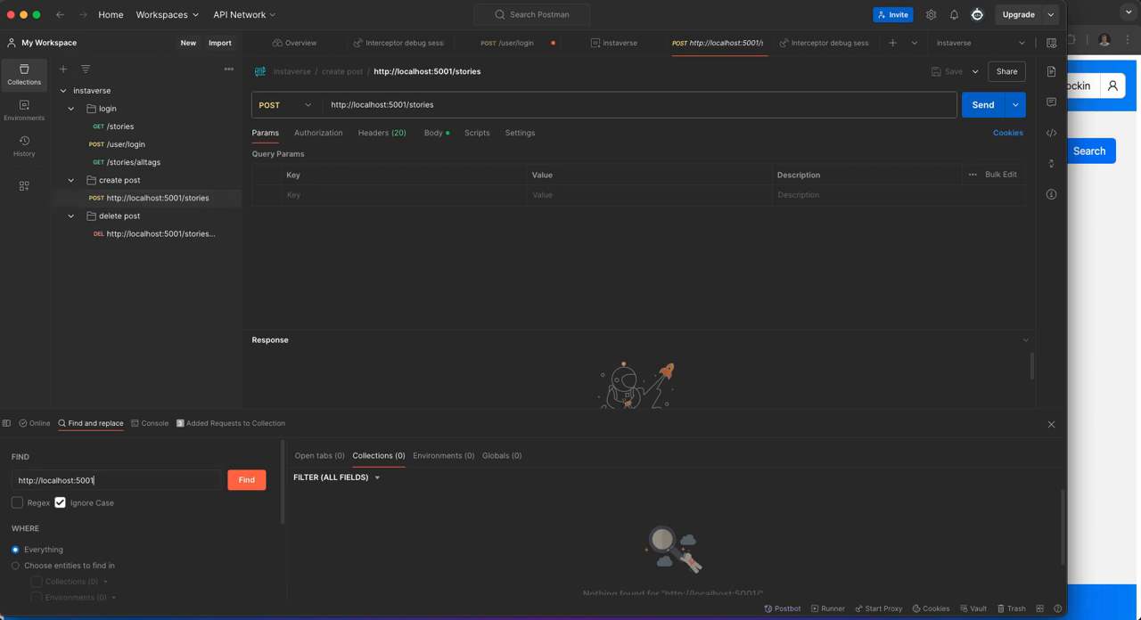
key(Return)
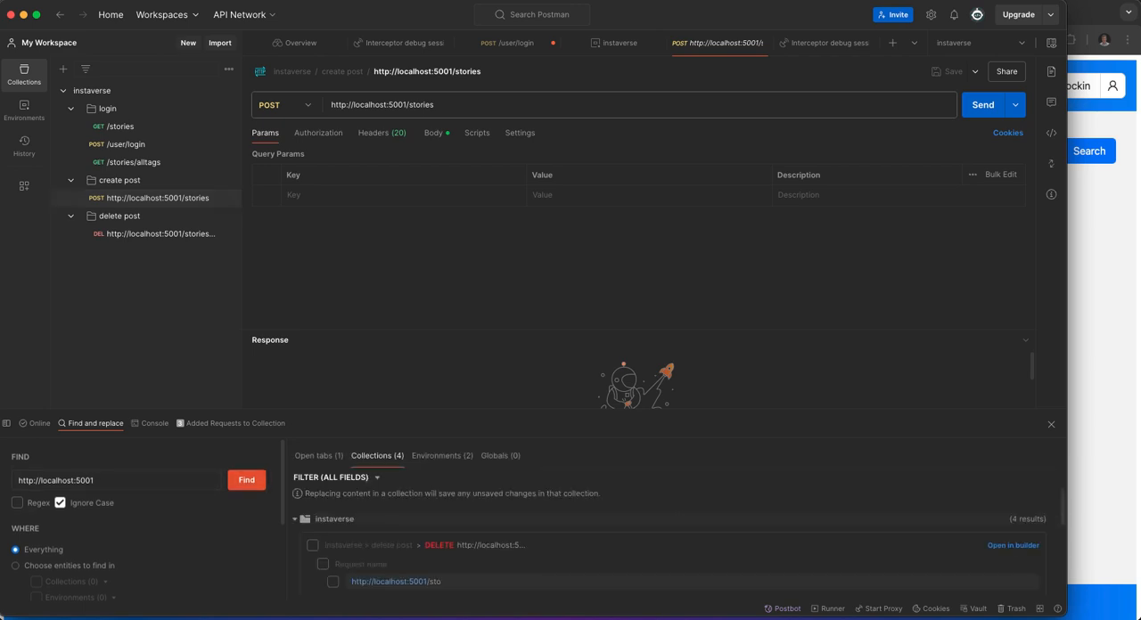
scroll(333, 535, down, 2)
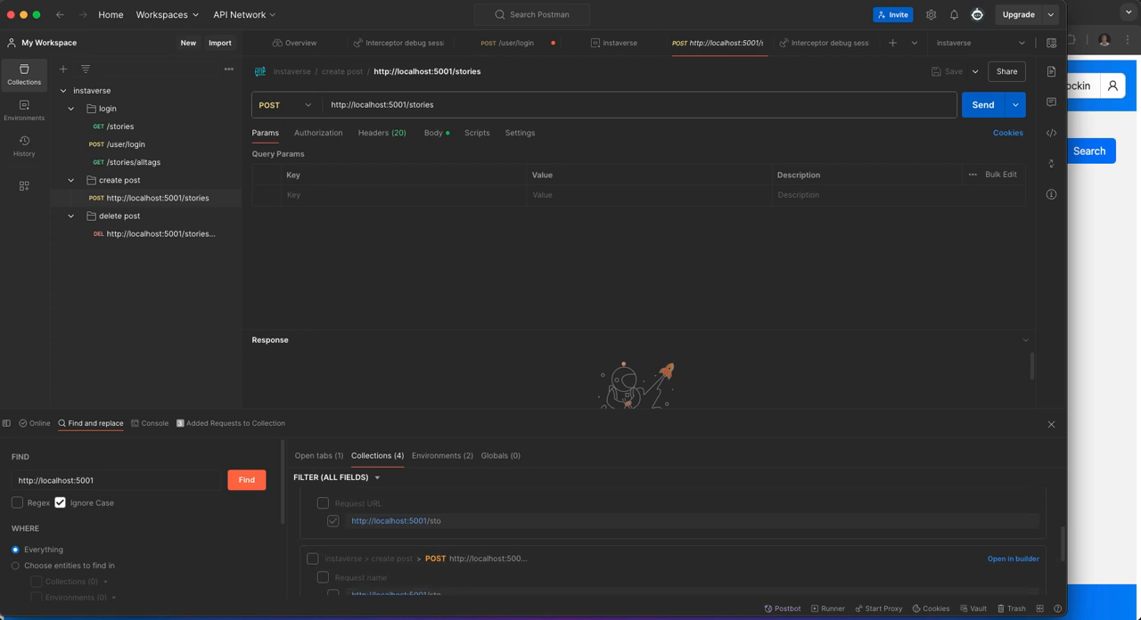
click(334, 523)
scroll(668, 535, down, 3)
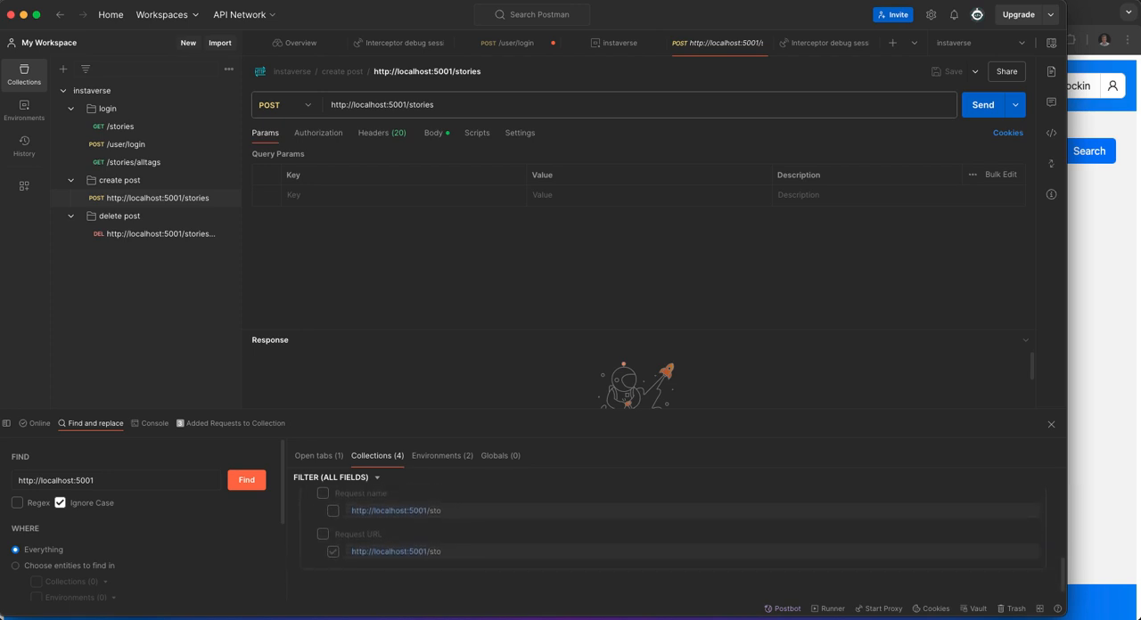
click(333, 552)
scroll(143, 526, down, 3)
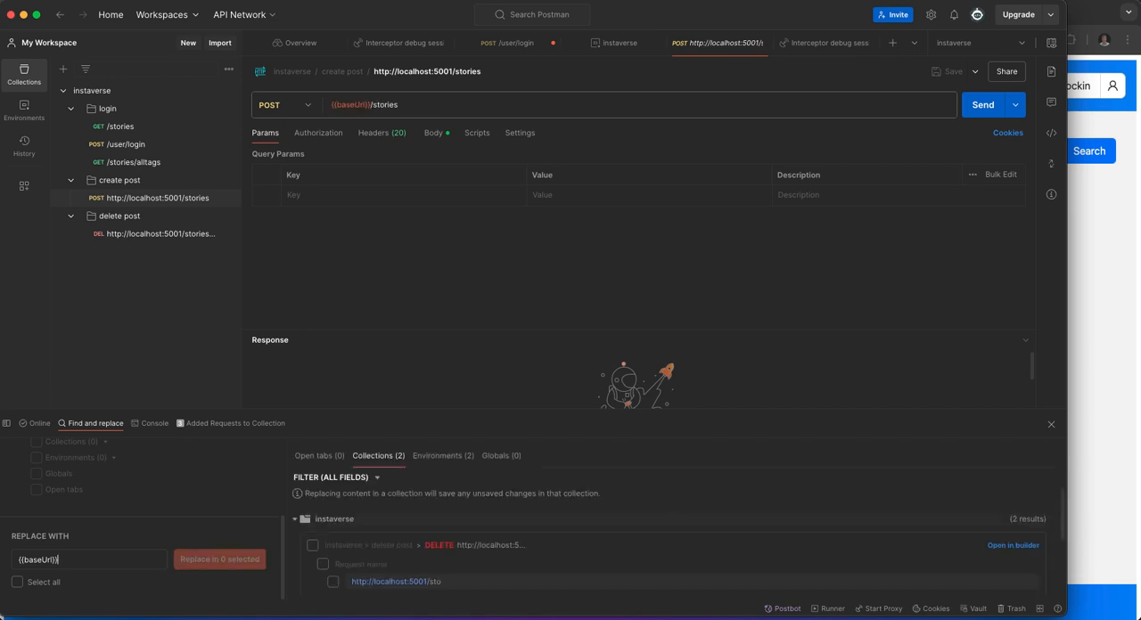
scroll(143, 517, up, 5)
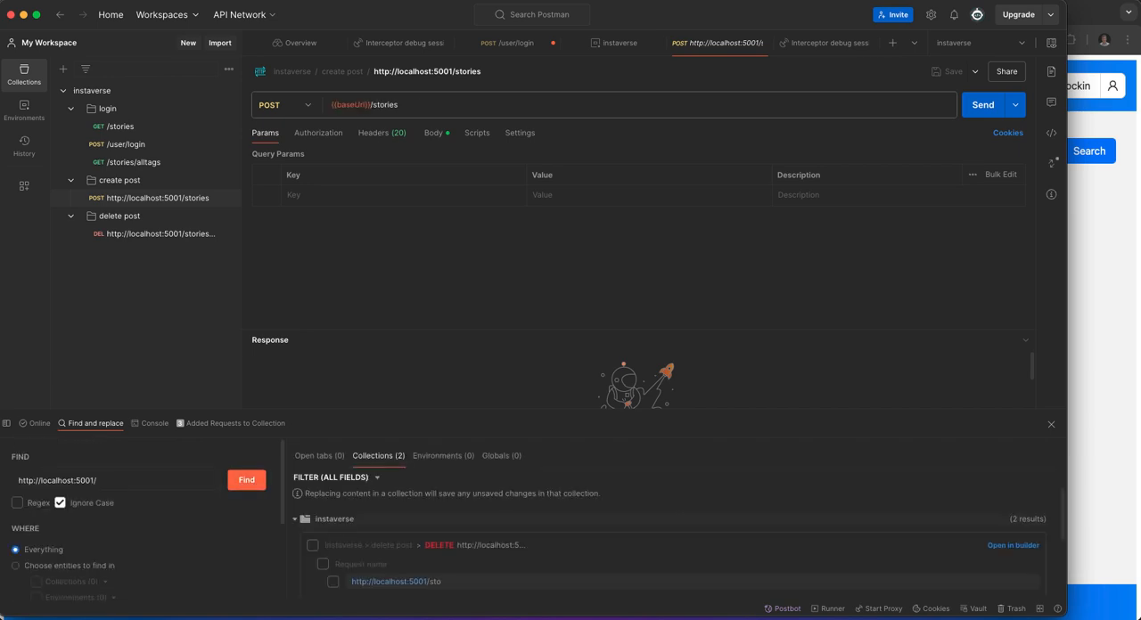
scroll(668, 543, down, 2)
click(332, 505)
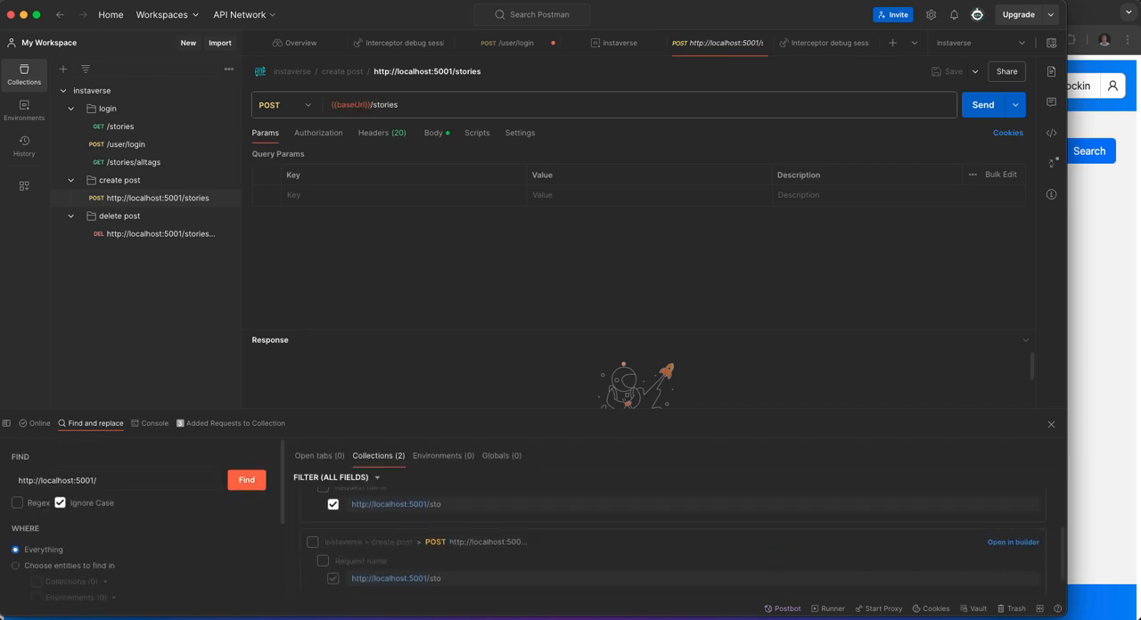
click(333, 579)
scroll(332, 570, down, 1)
scroll(143, 517, down, 4)
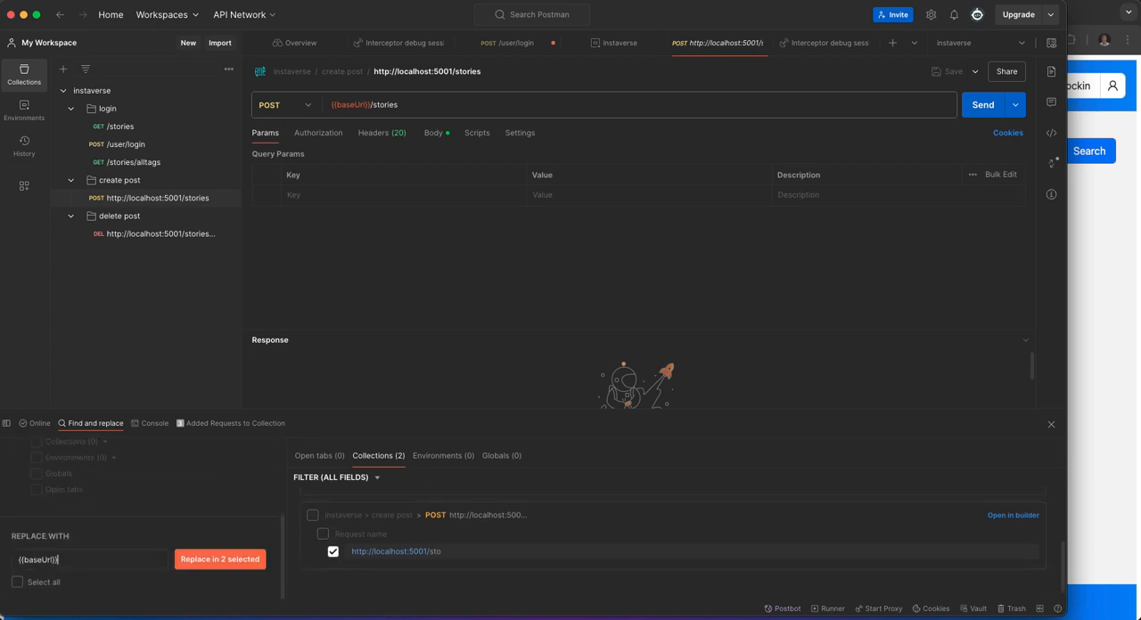
key(super+a)
text(/)
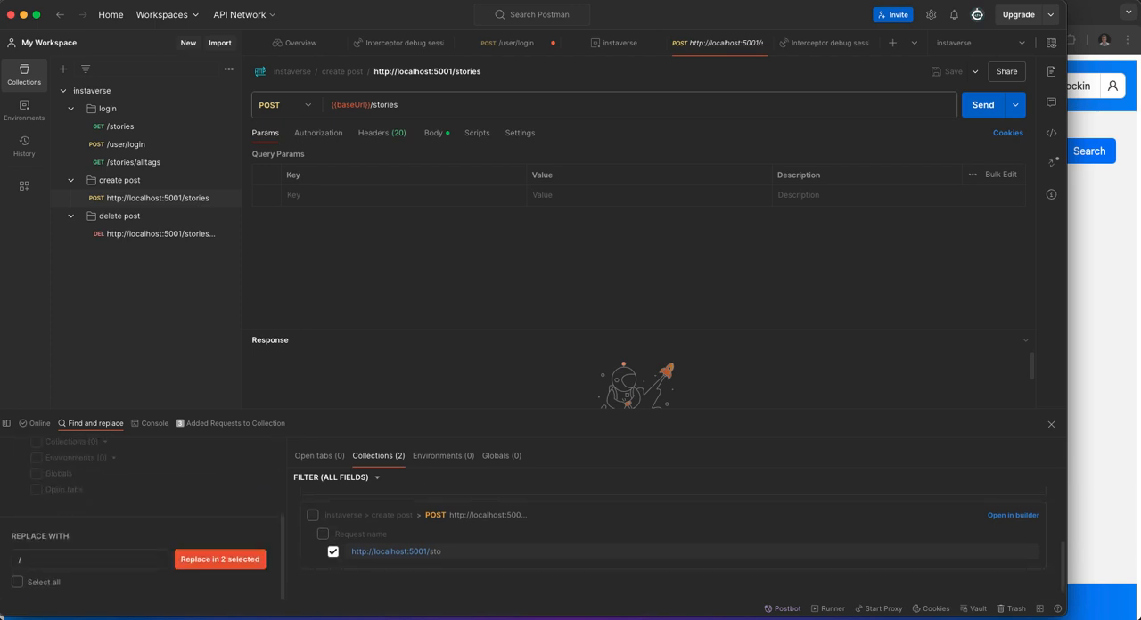
click(219, 559)
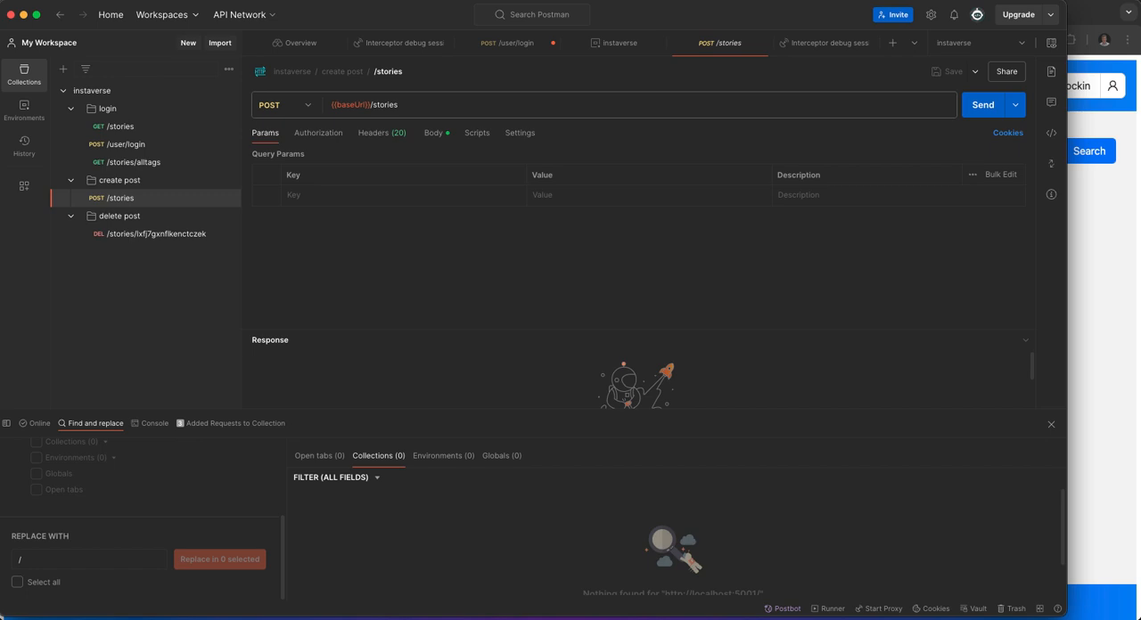
Send the create post request, close find and replace, and highlight the _id field in the response.
click(984, 105)
click(1051, 425)
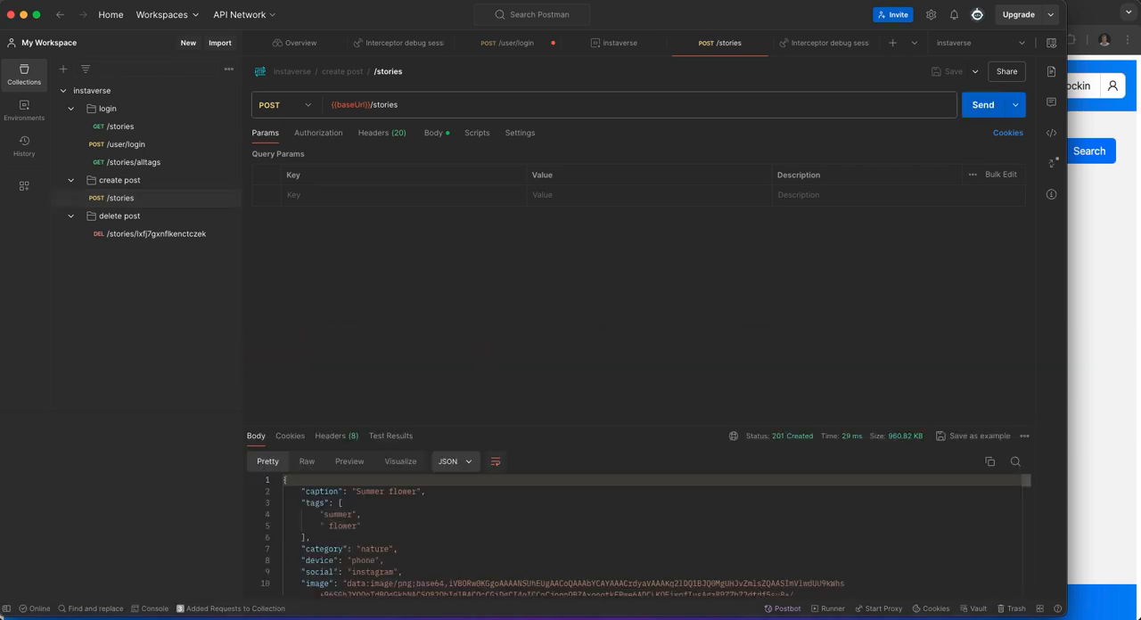
scroll(638, 534, down, 10)
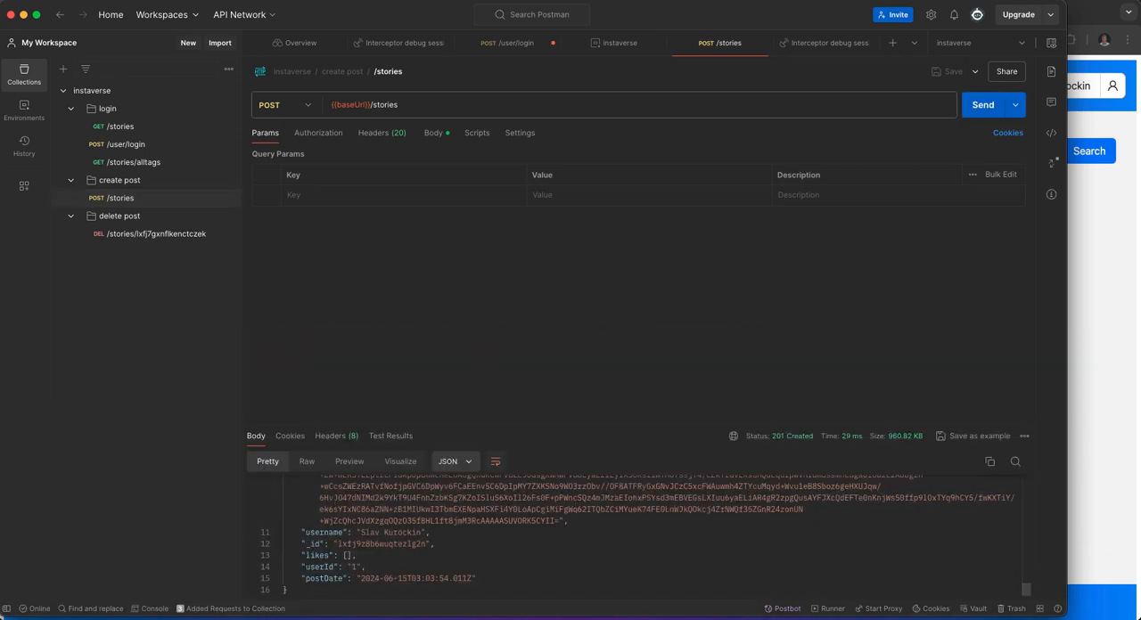
drag(301, 544, 434, 544)
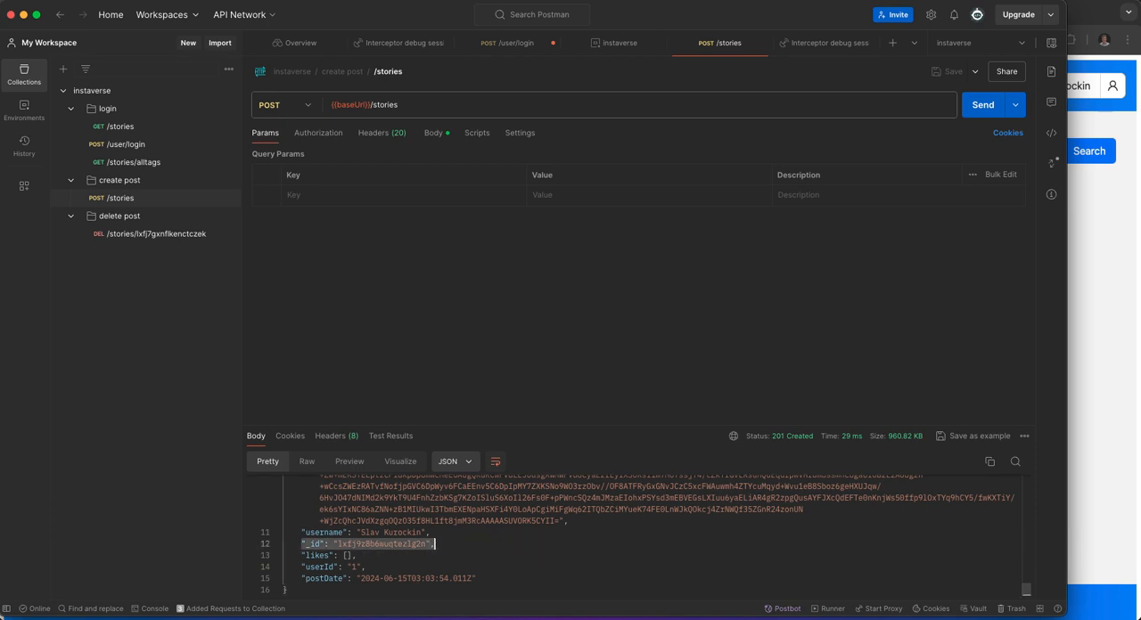
Have Postbot save the response's _id field as the environment variable postId and check the variable in the environment.
click(784, 608)
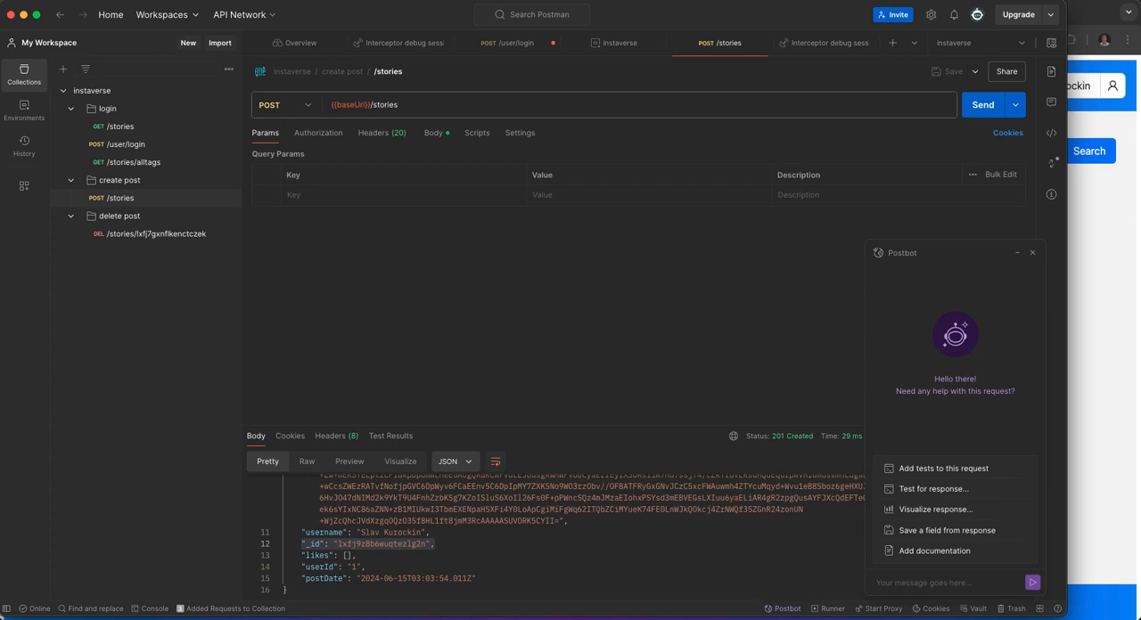
click(947, 531)
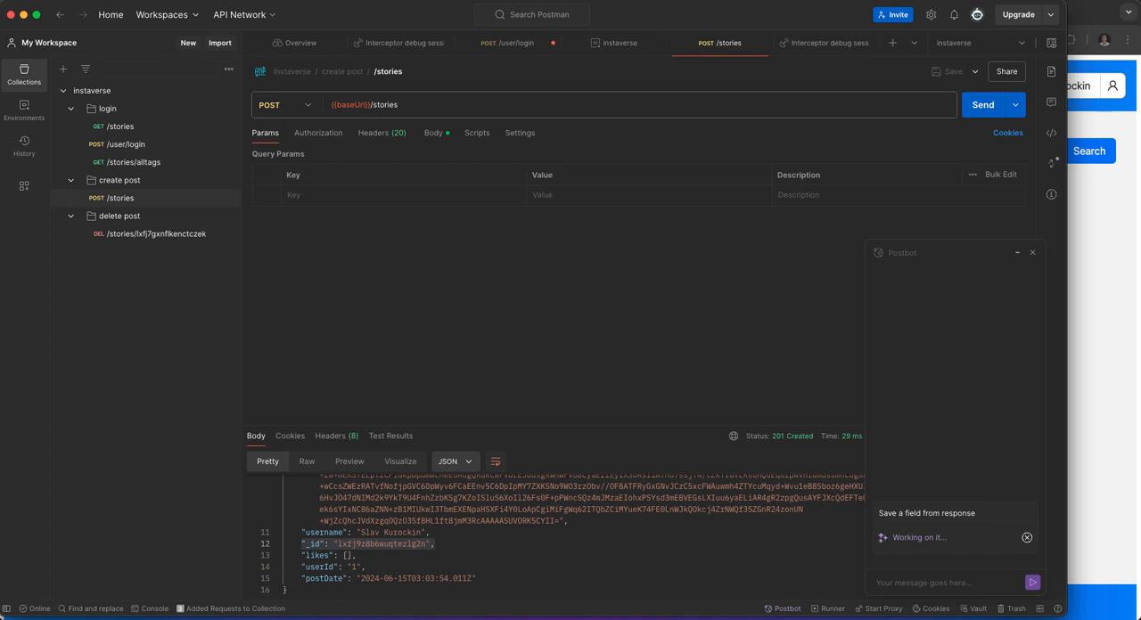
click(1051, 43)
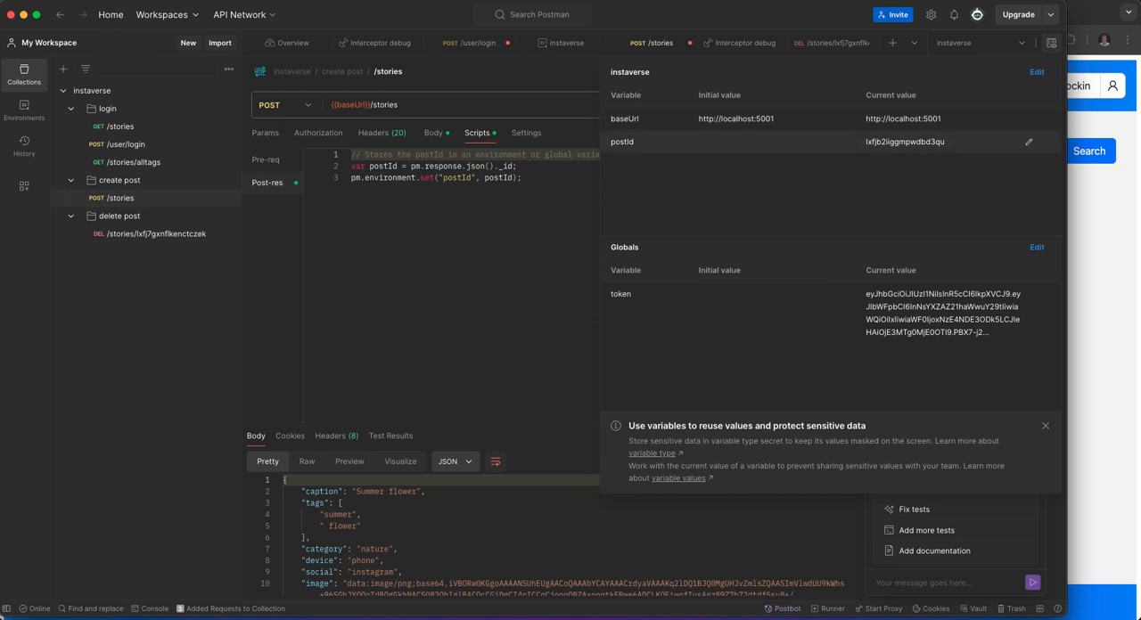
Replace the story ID with {{postId}} in the delete request's URL and name, and send the request.
click(156, 234)
click(156, 233)
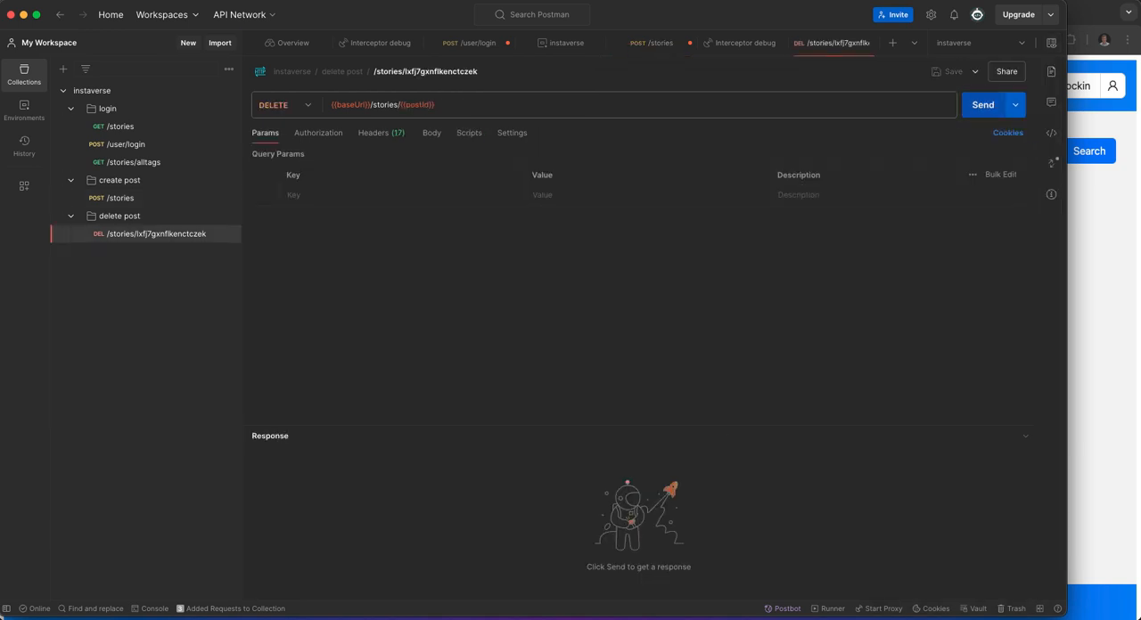
click(983, 104)
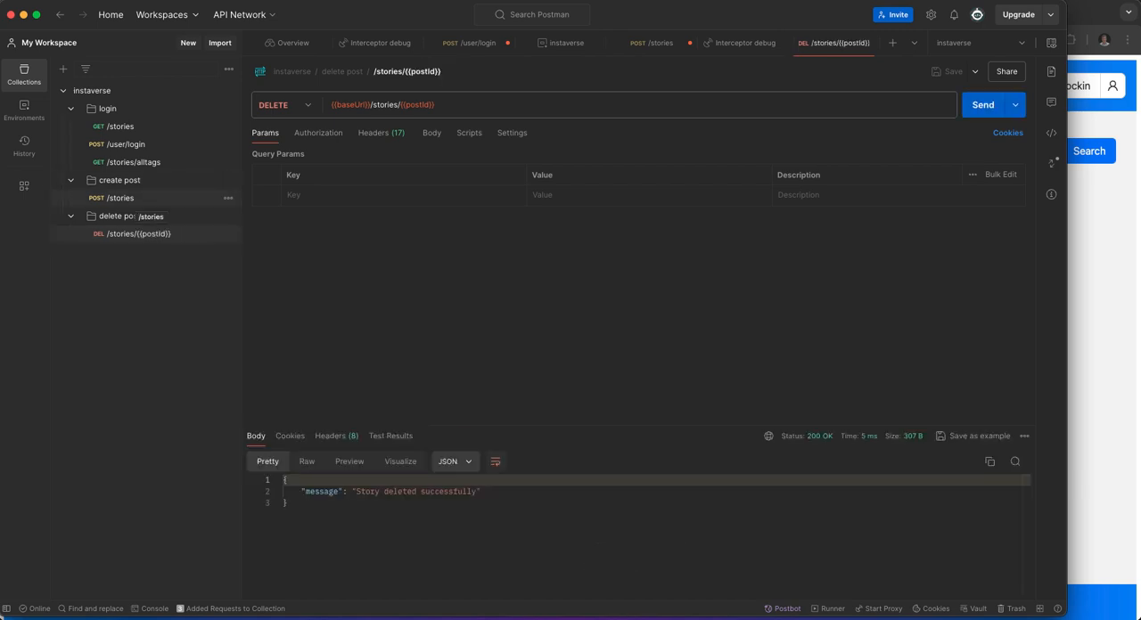
Have Postbot add a non-empty string test for postId to the create request and general tests to the delete request.
click(121, 198)
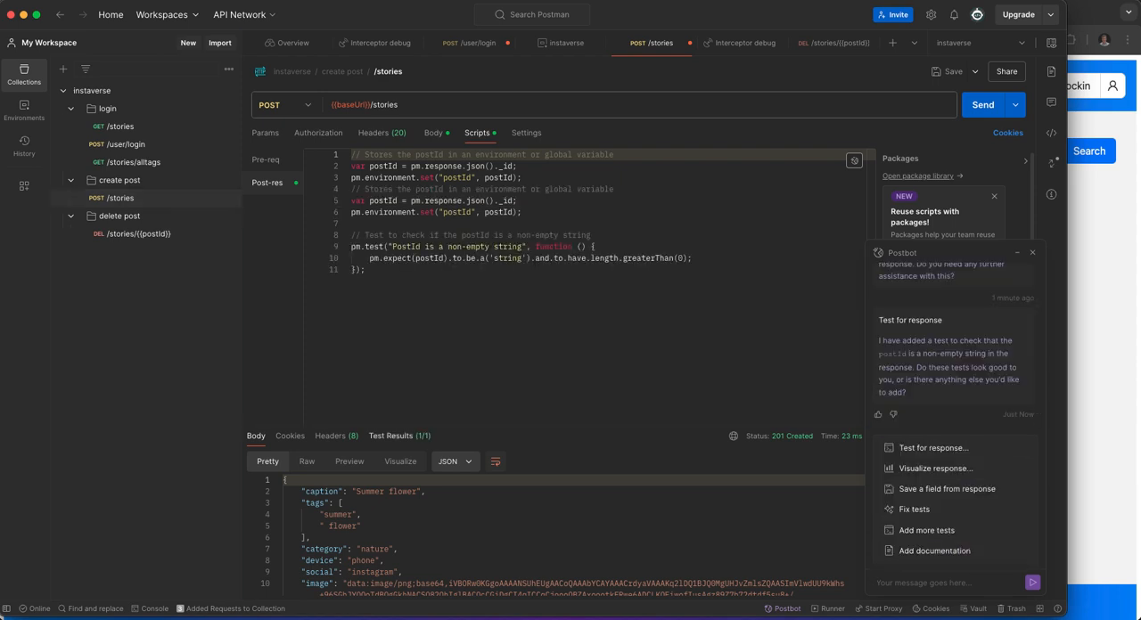
click(139, 233)
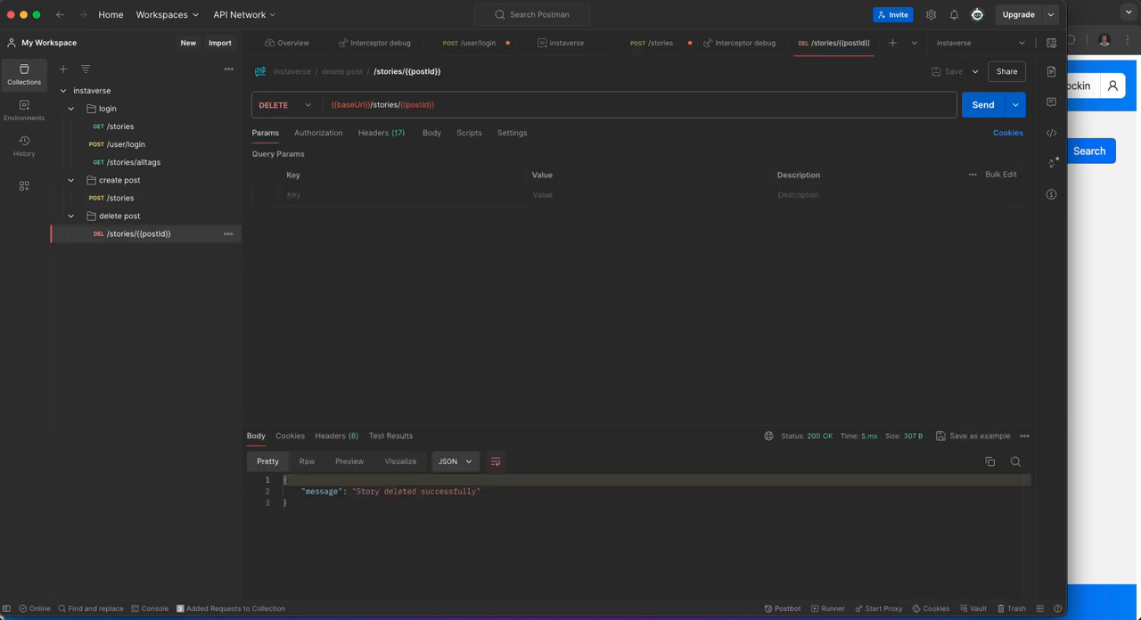
click(785, 609)
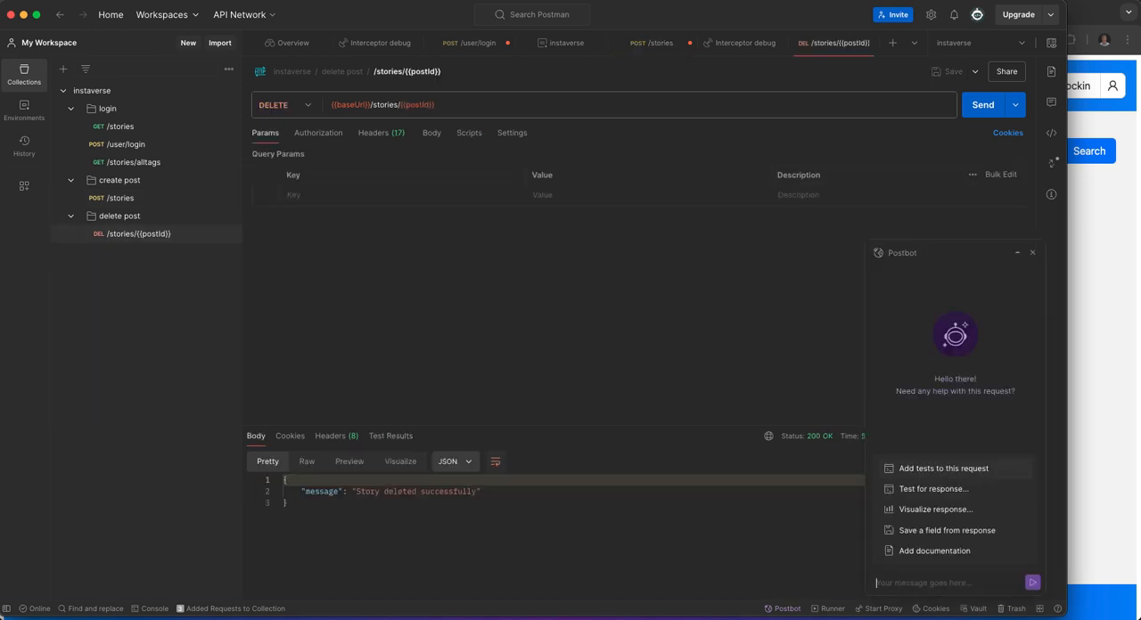
click(943, 468)
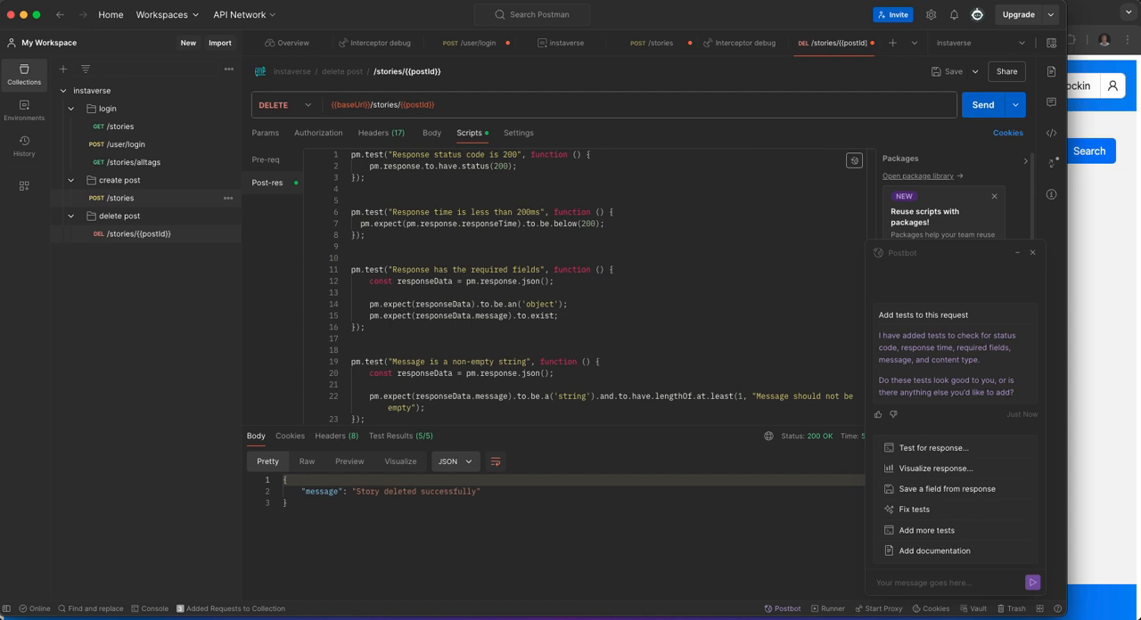
Run the instaverse collection manually with 1 iteration and show only the passed tests.
click(116, 197)
click(228, 90)
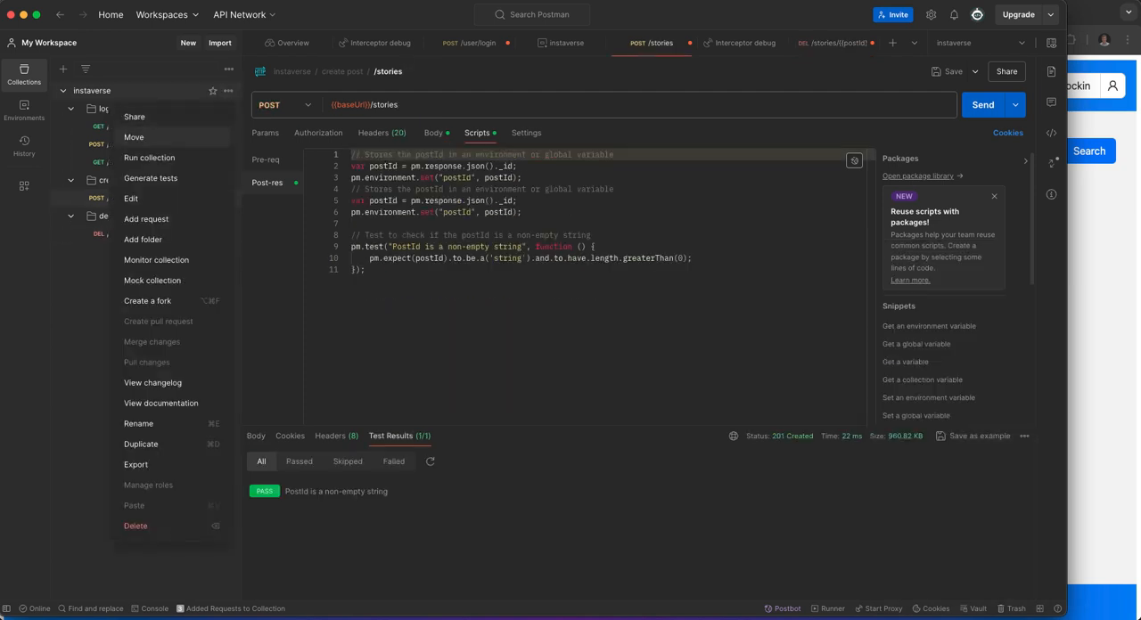
click(149, 158)
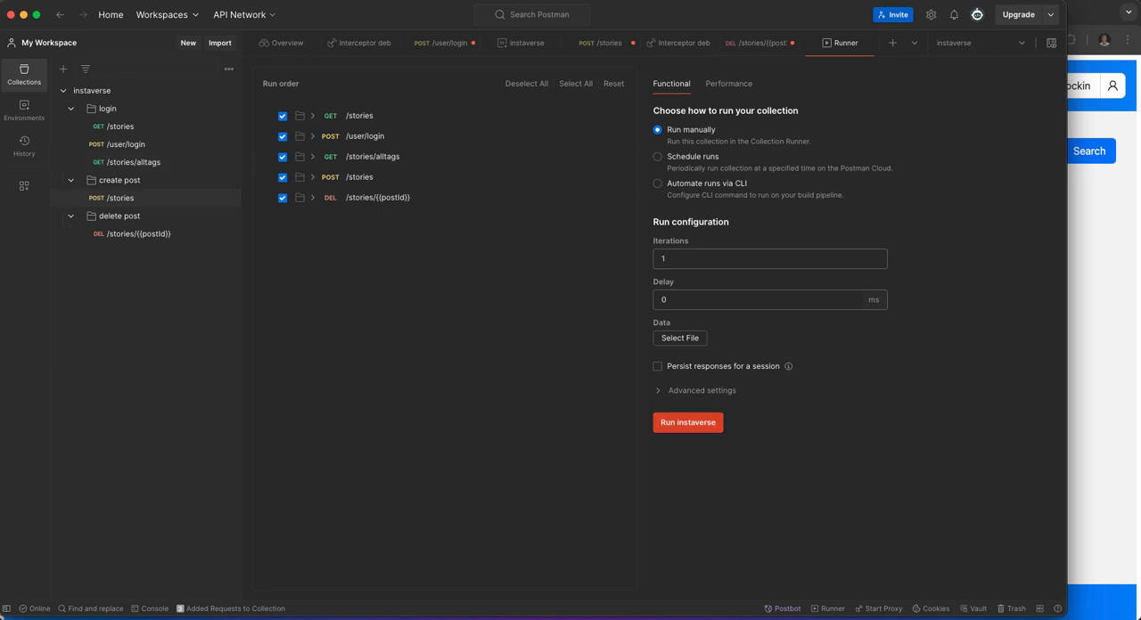
click(687, 423)
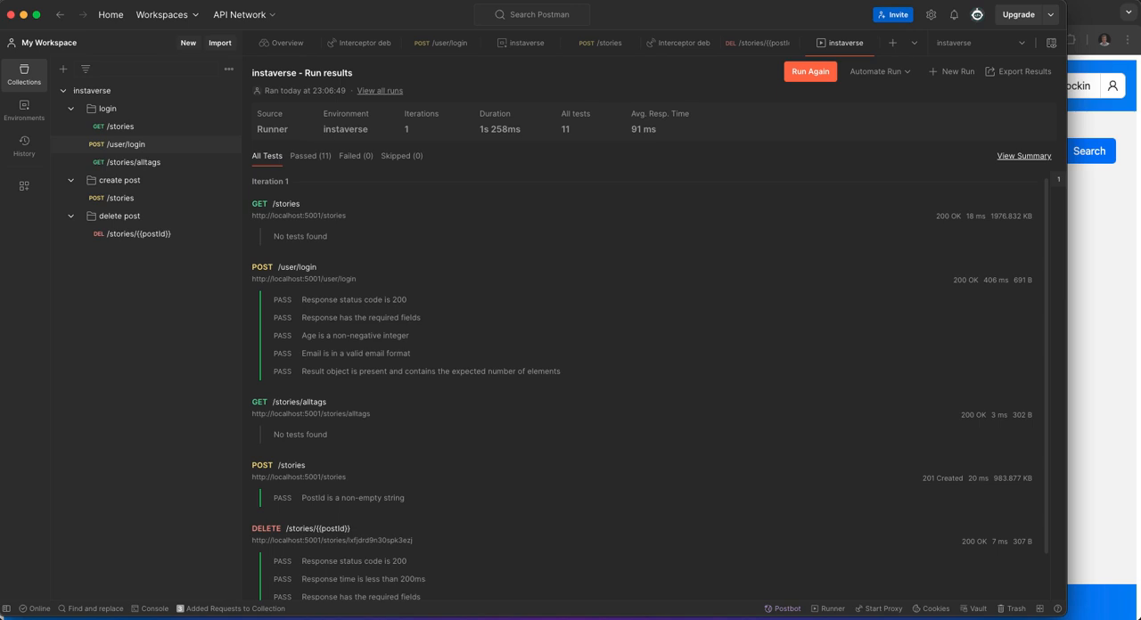
click(310, 156)
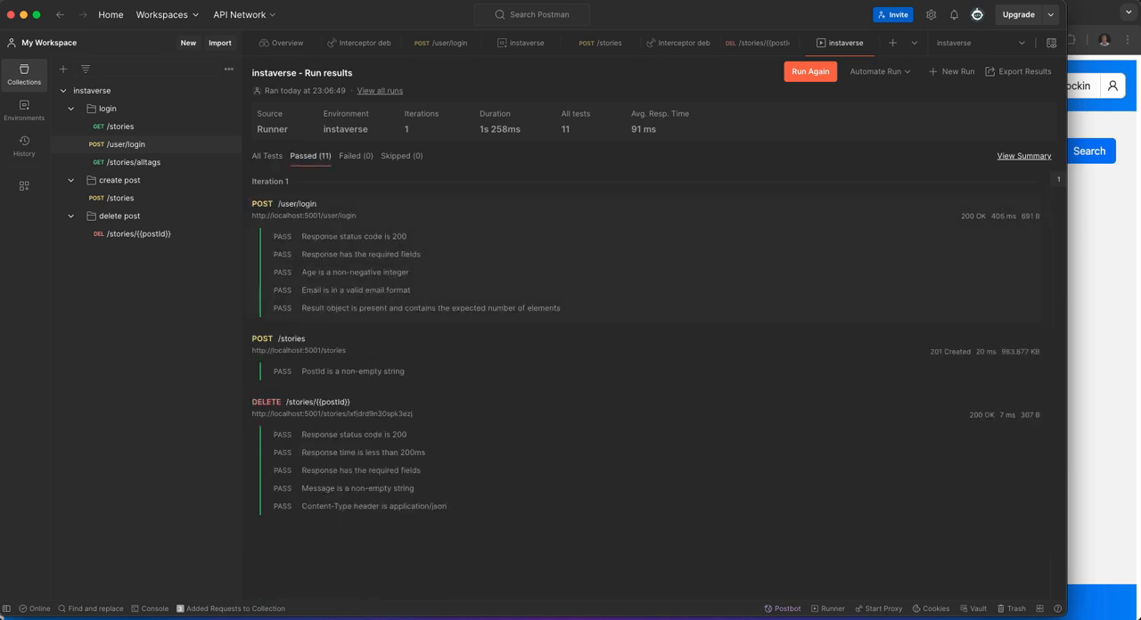